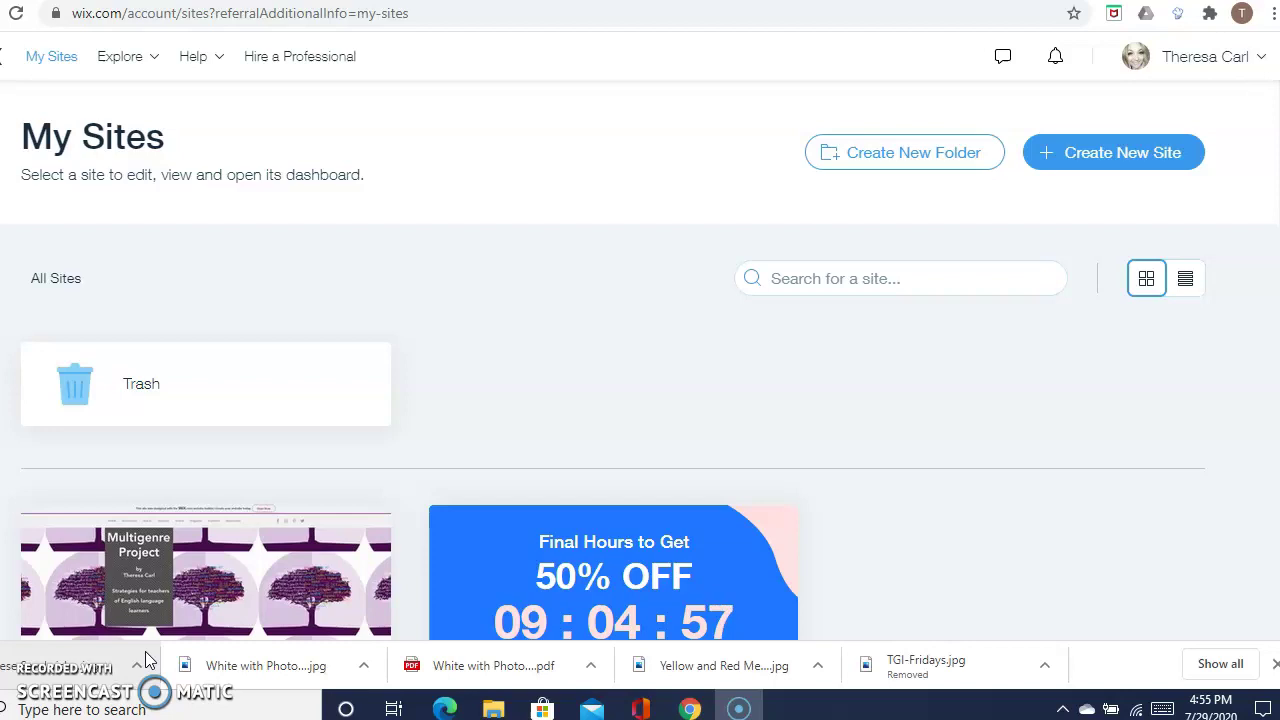
- Start a new Restaurants & Food website, choose to build it from an editor template, and filter the templates to Restaurant
left_click(318, 572)
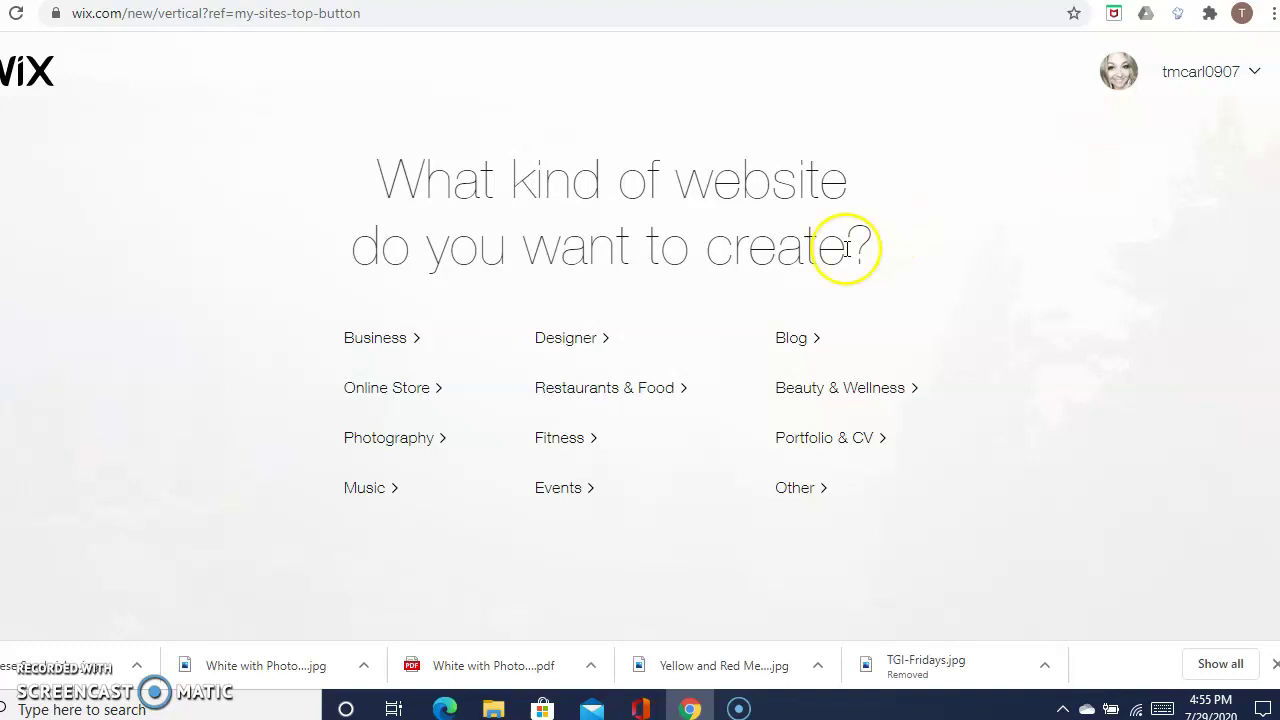
left_click(631, 391)
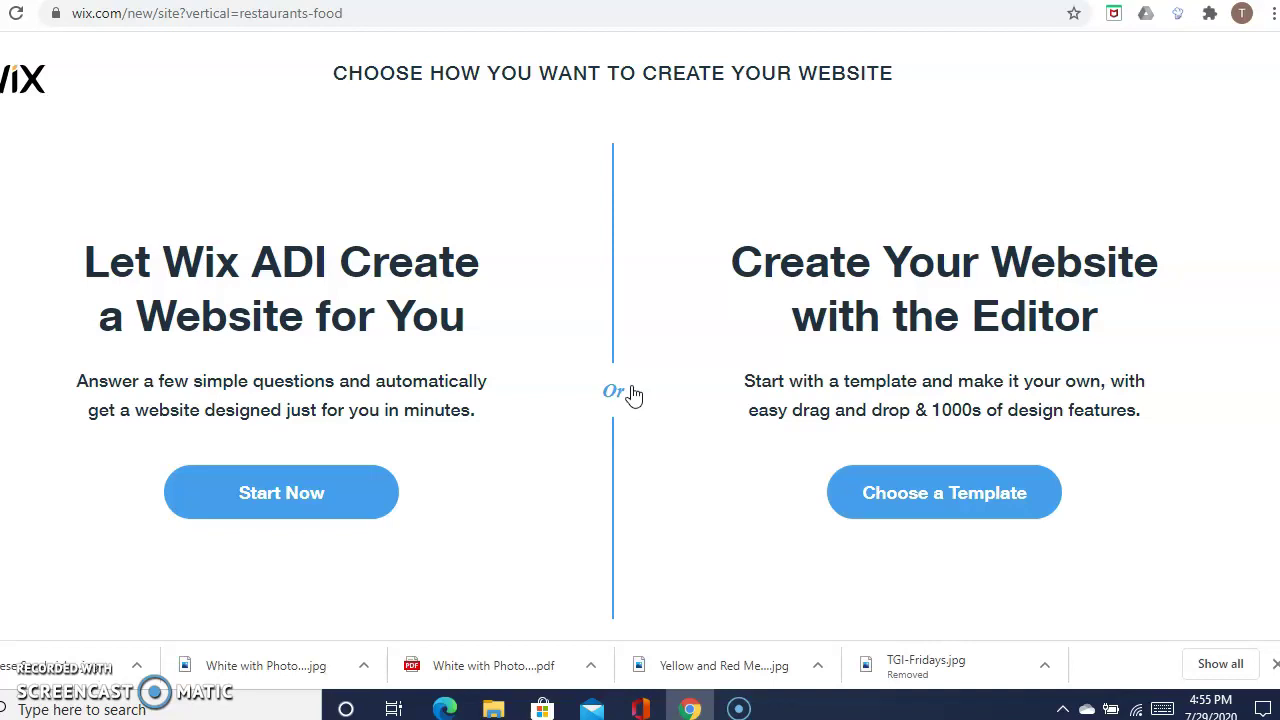
left_click(900, 505)
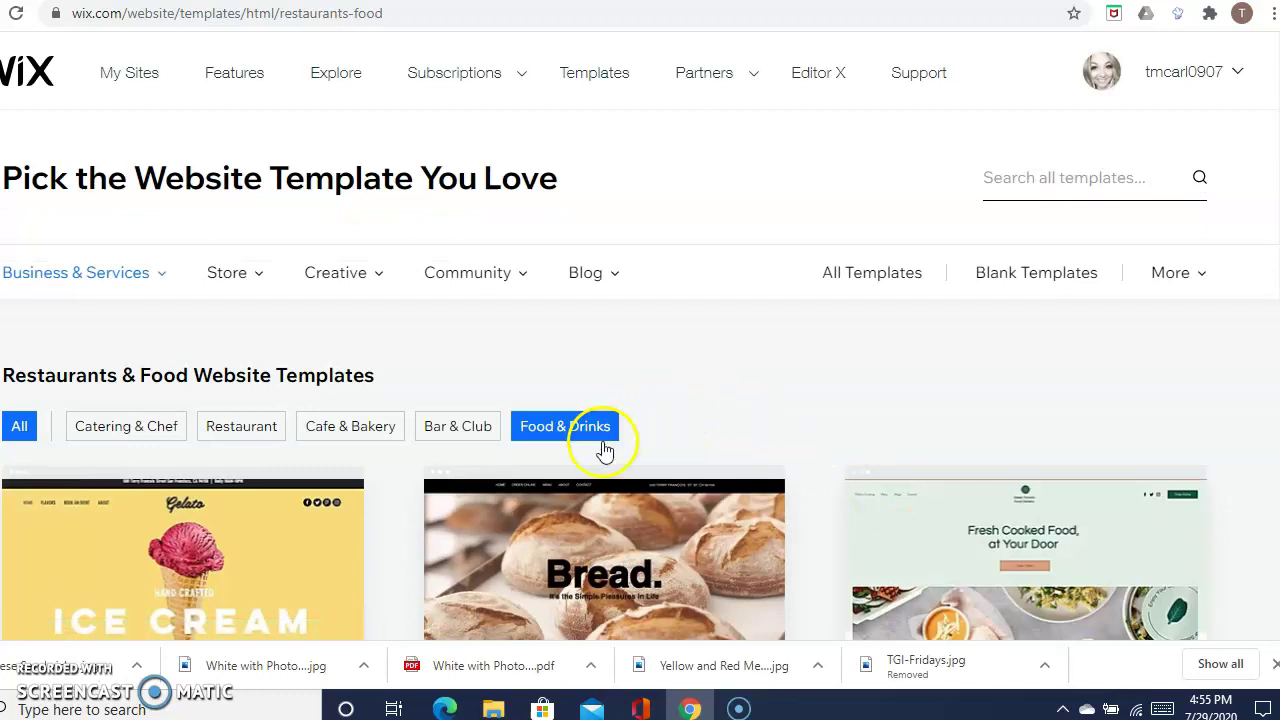
mouse_move(920, 470)
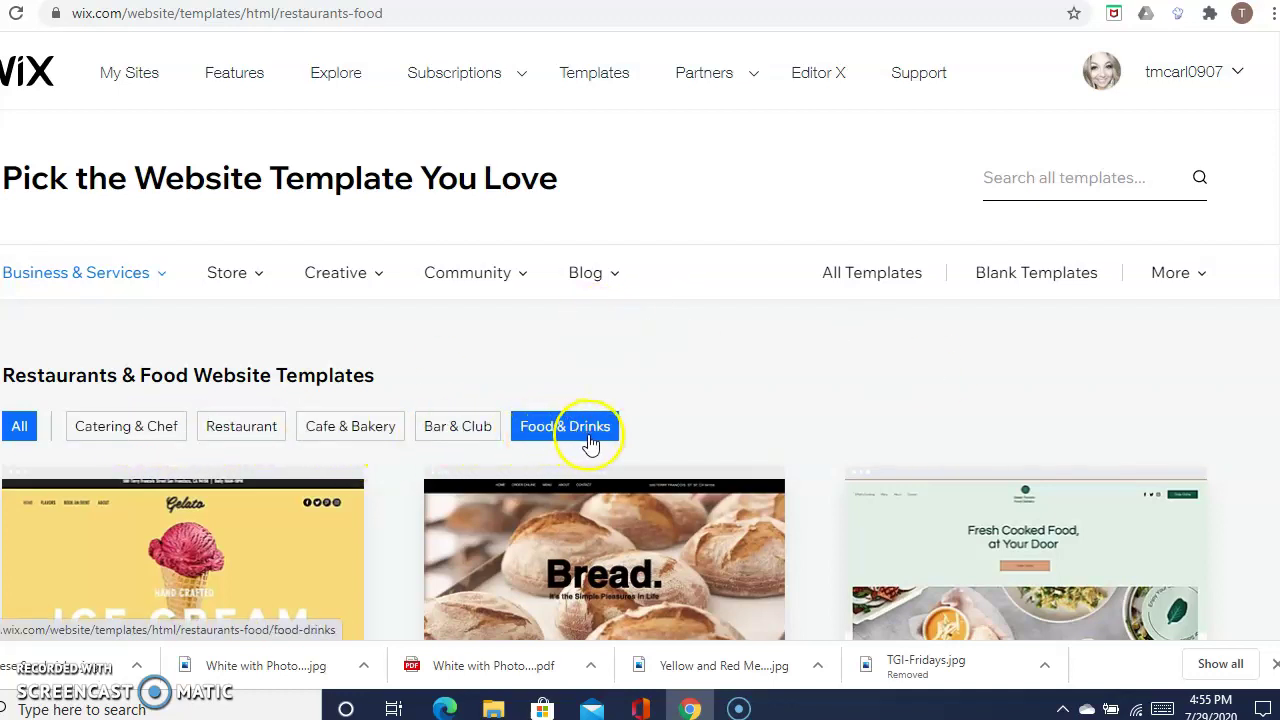
left_click(220, 438)
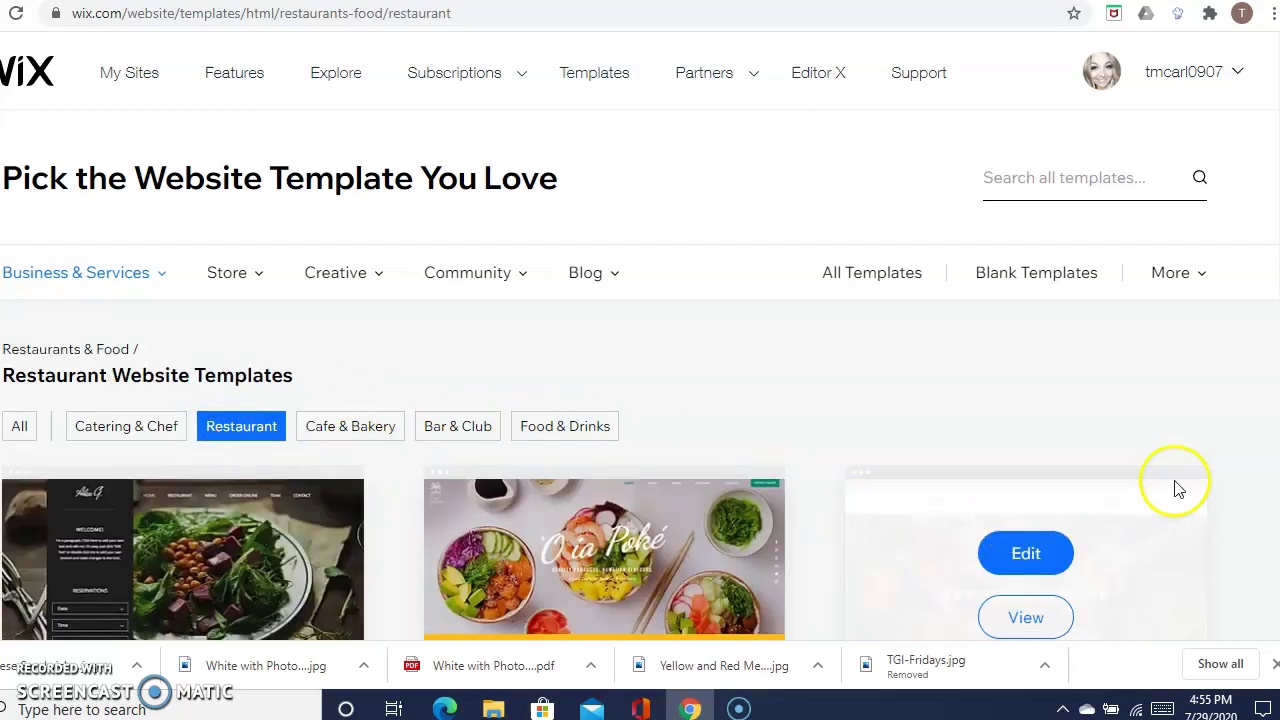
- Look through the available restaurant website templates
scroll(640, 336, "down", 4)
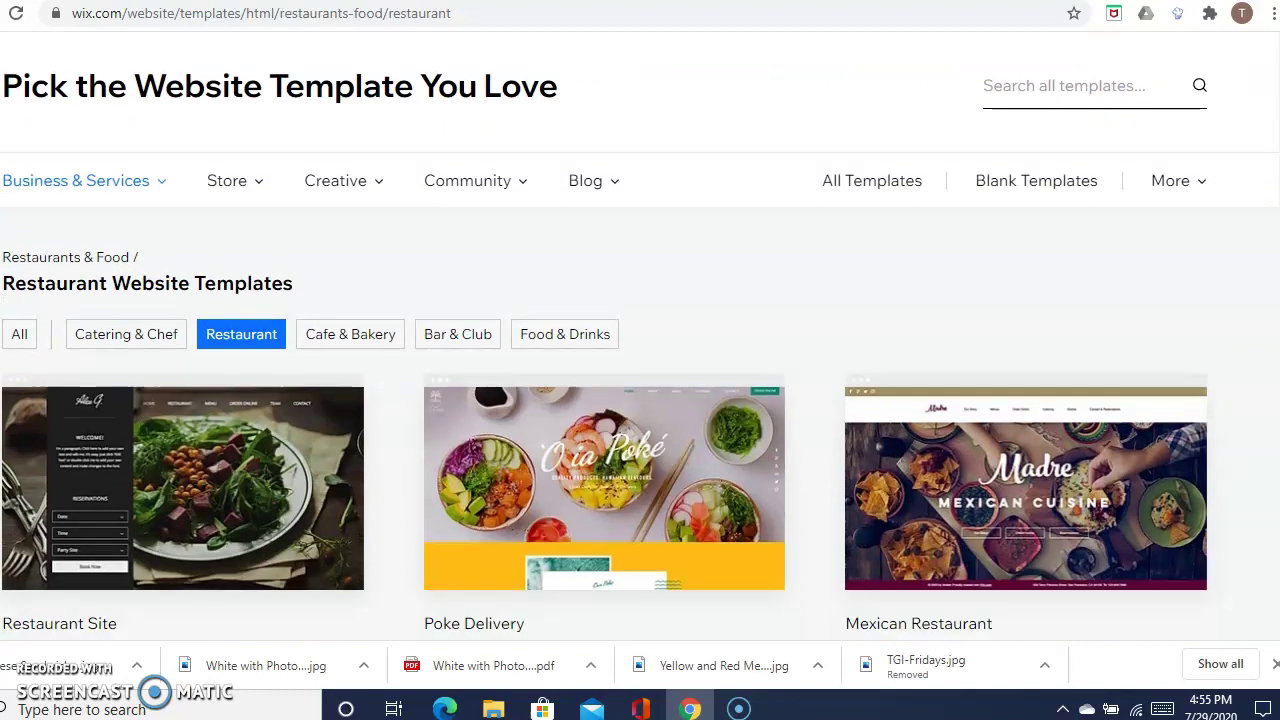
scroll(640, 336, "down", 3)
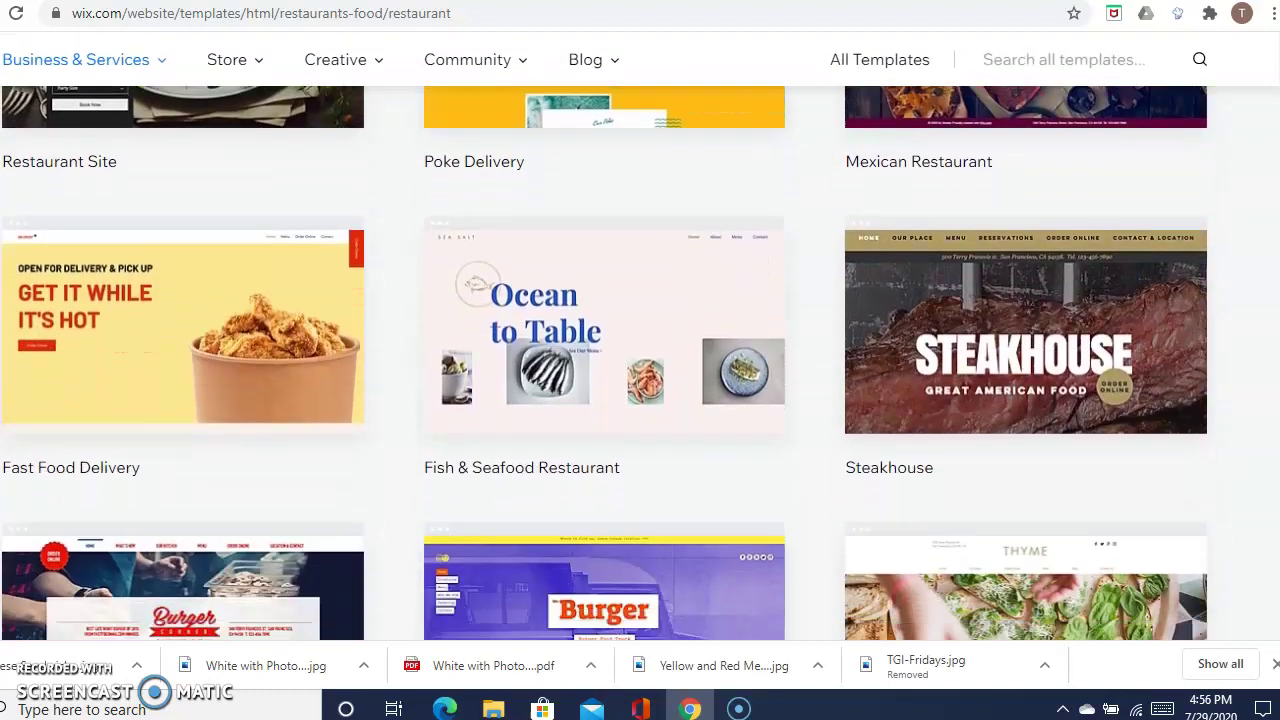
scroll(640, 336, "down", 2)
scroll(640, 360, "down", 5)
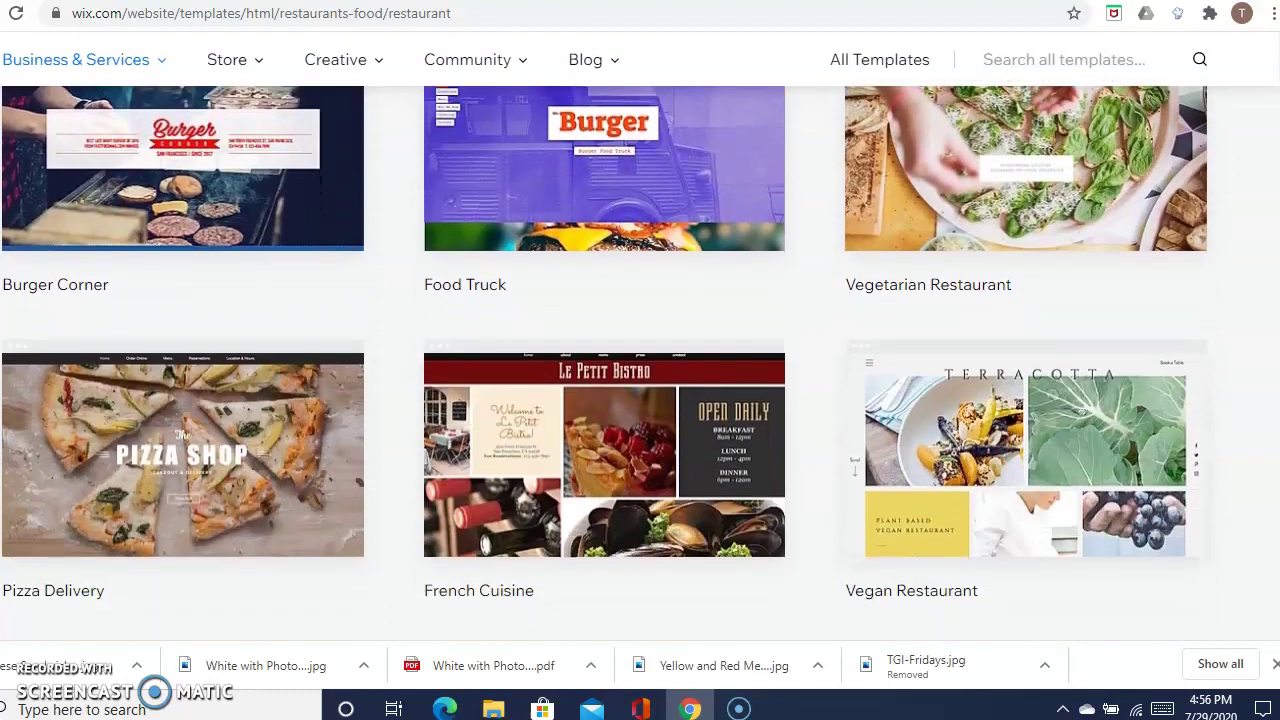
scroll(640, 350, "up", 6)
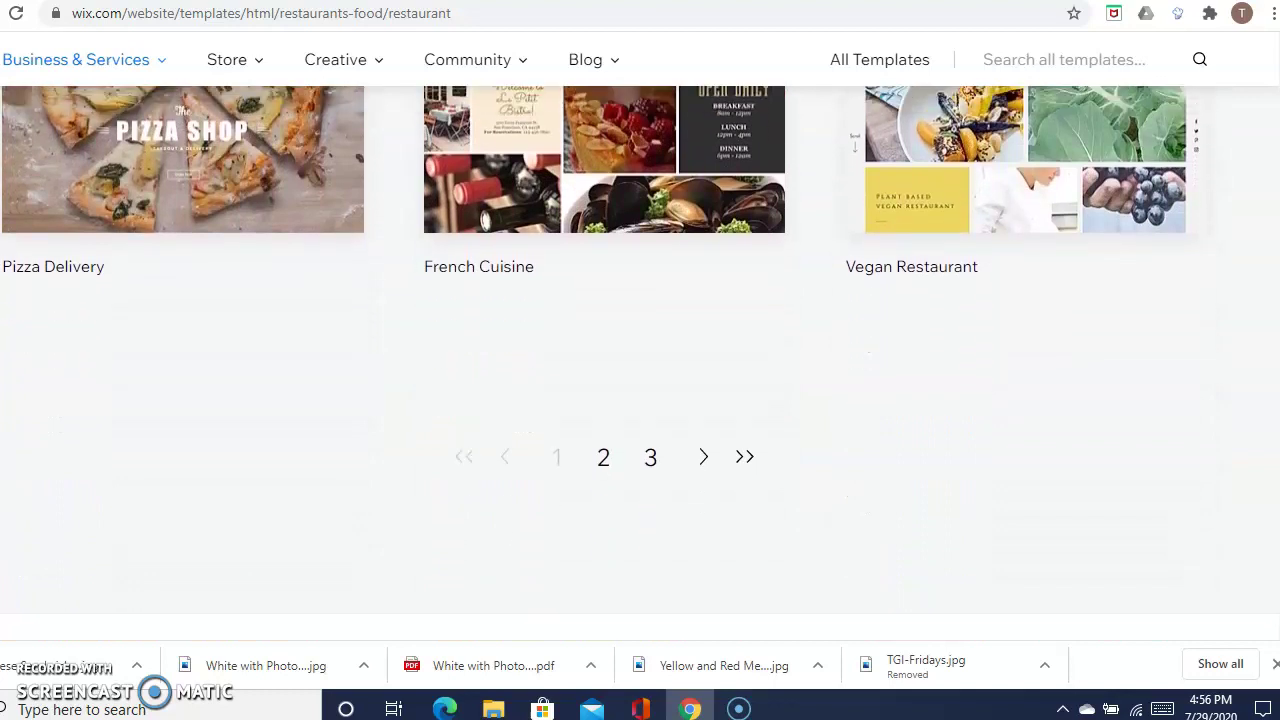
scroll(640, 360, "up", 3)
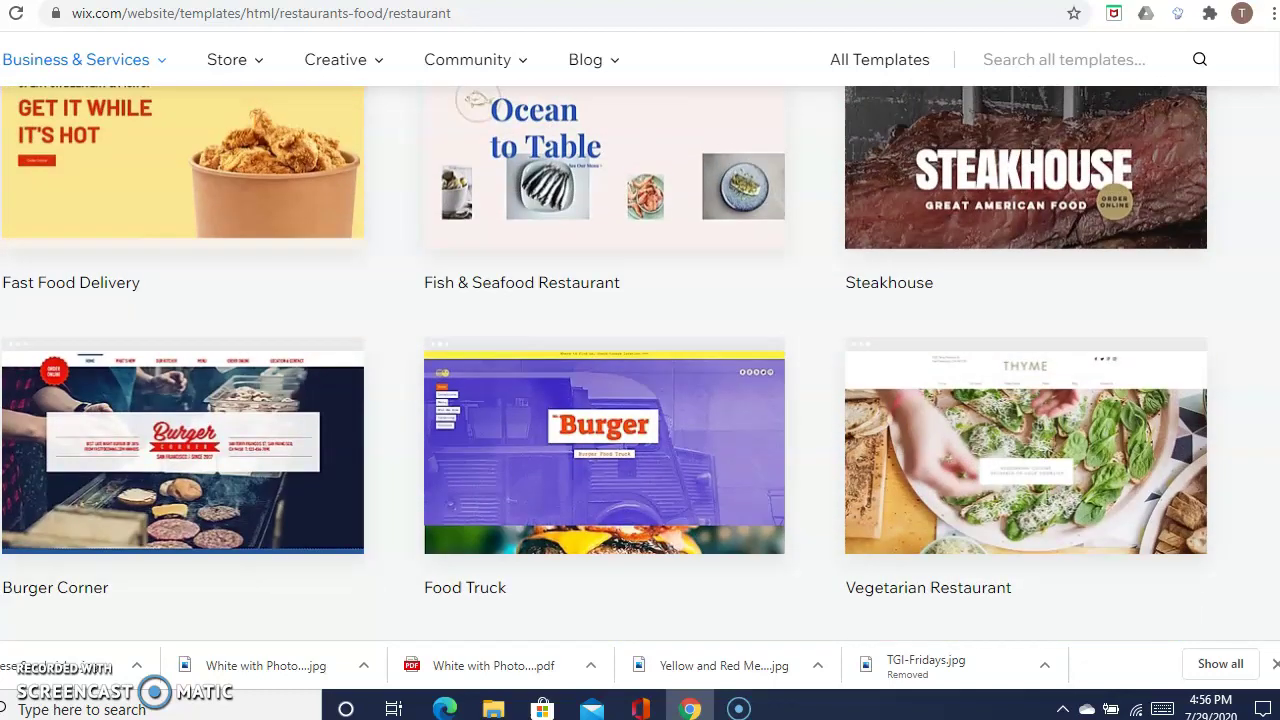
scroll(640, 360, "down", 1)
scroll(640, 360, "up", 1)
scroll(1273, 195, "up", 3)
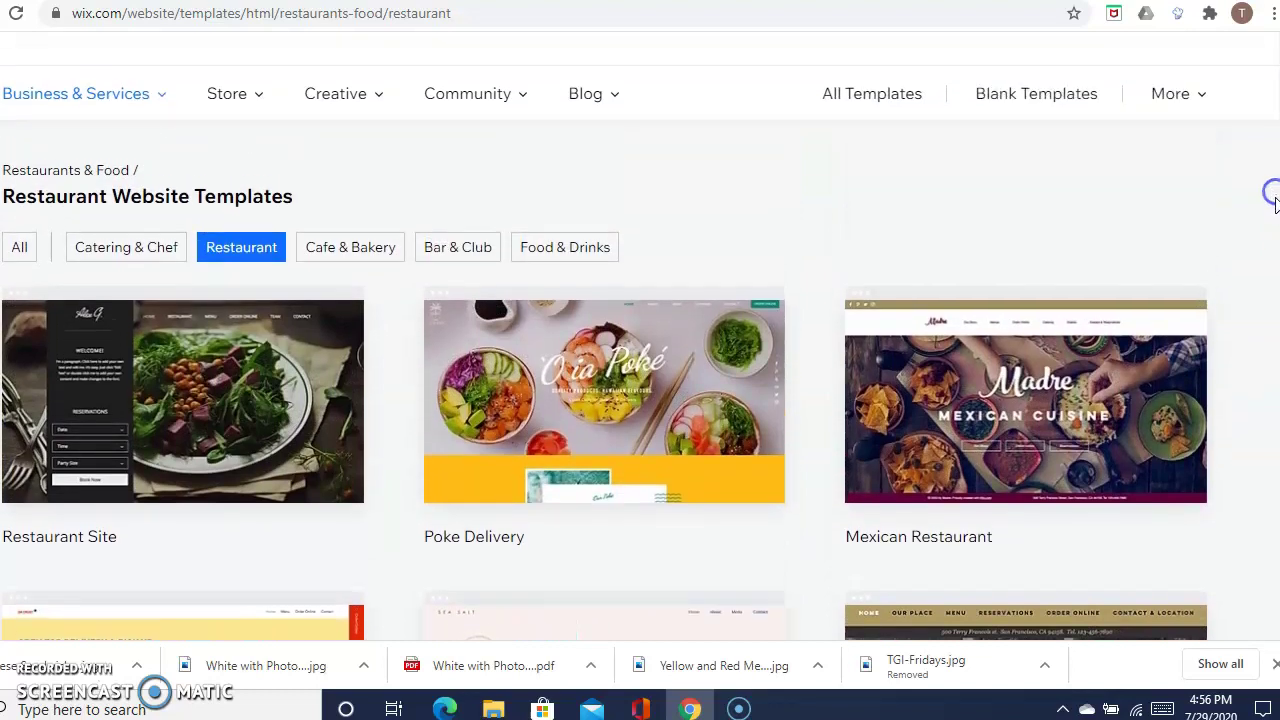
- Preview the Restaurant Site template and open its full demo
mouse_move(240, 392)
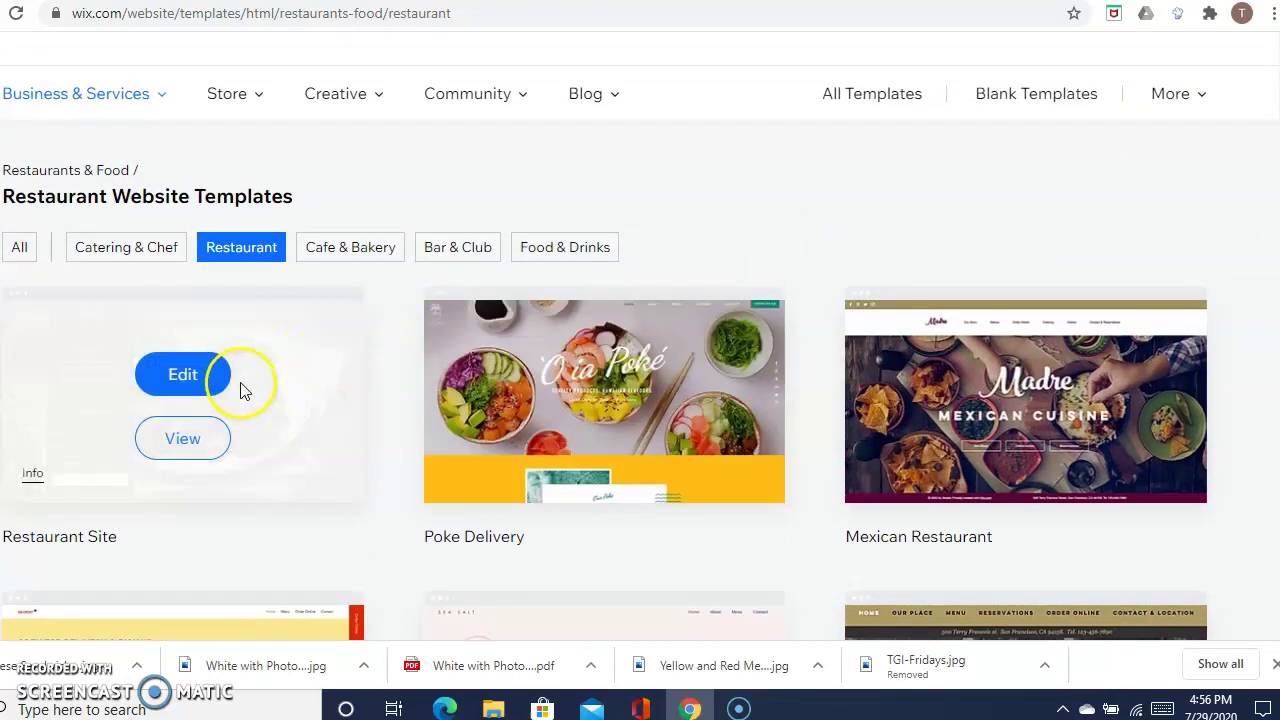
left_click(184, 455)
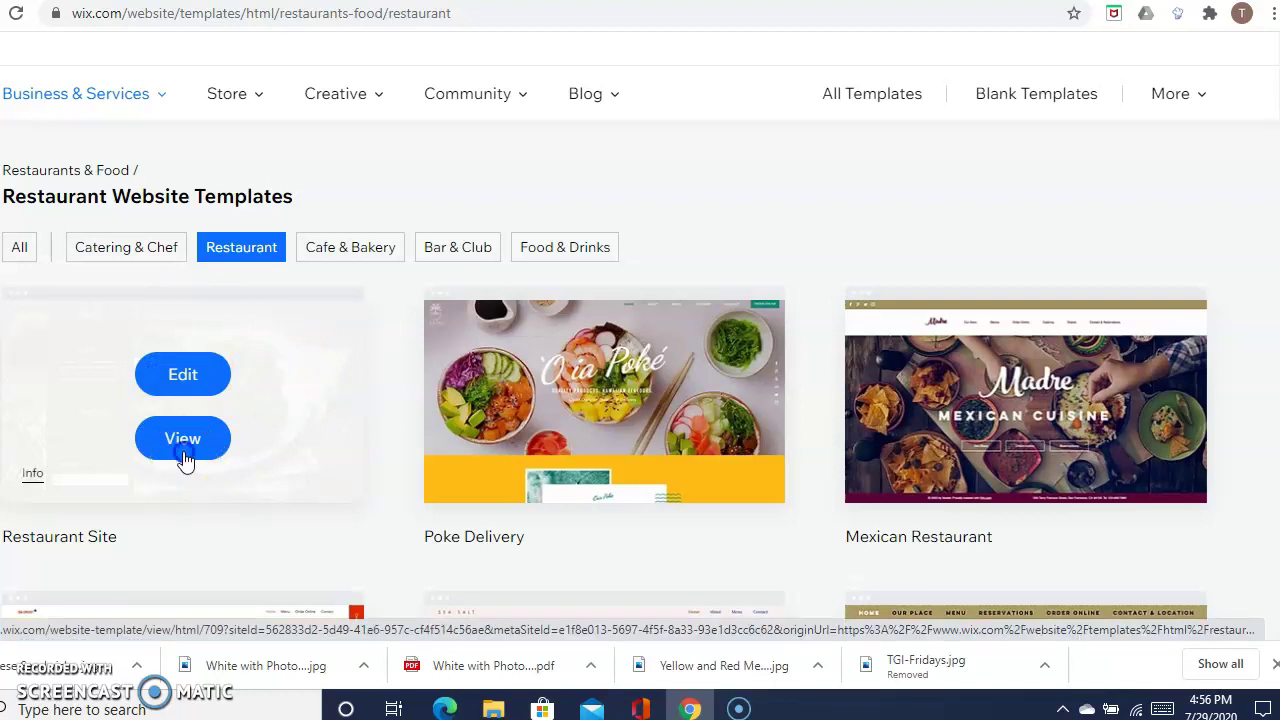
left_click(551, 286)
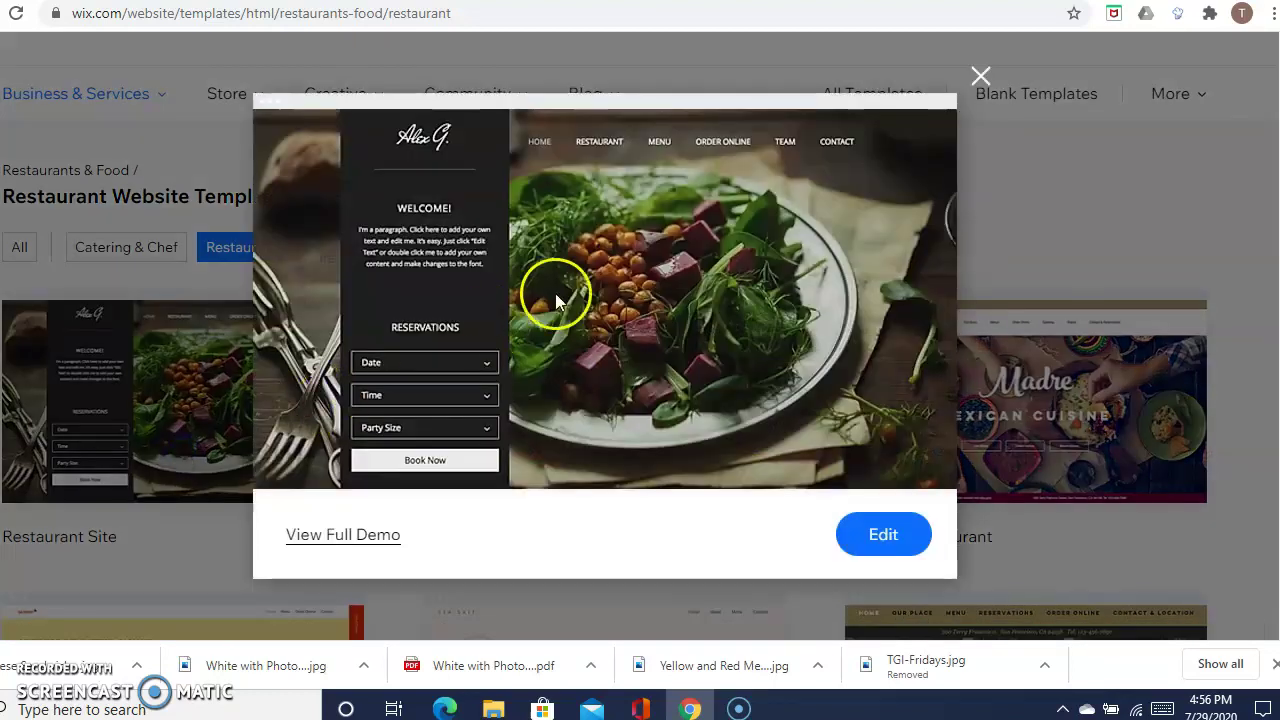
left_click(701, 352)
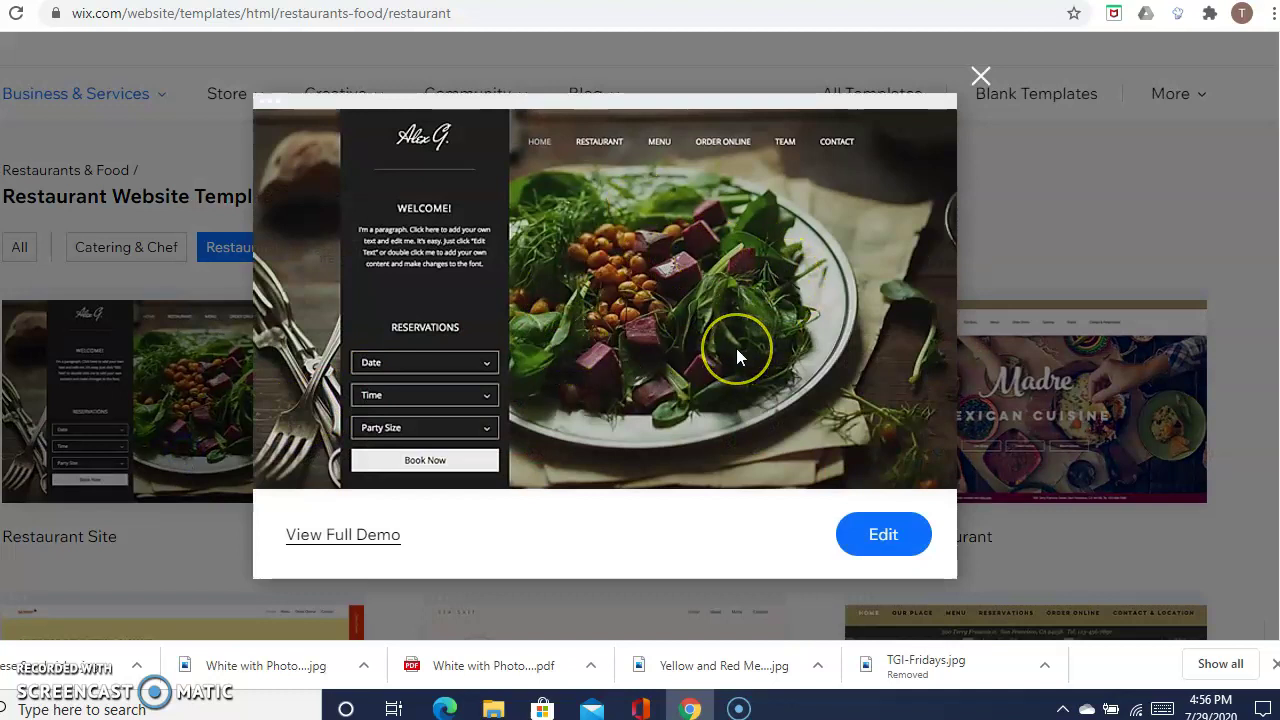
left_click(725, 295)
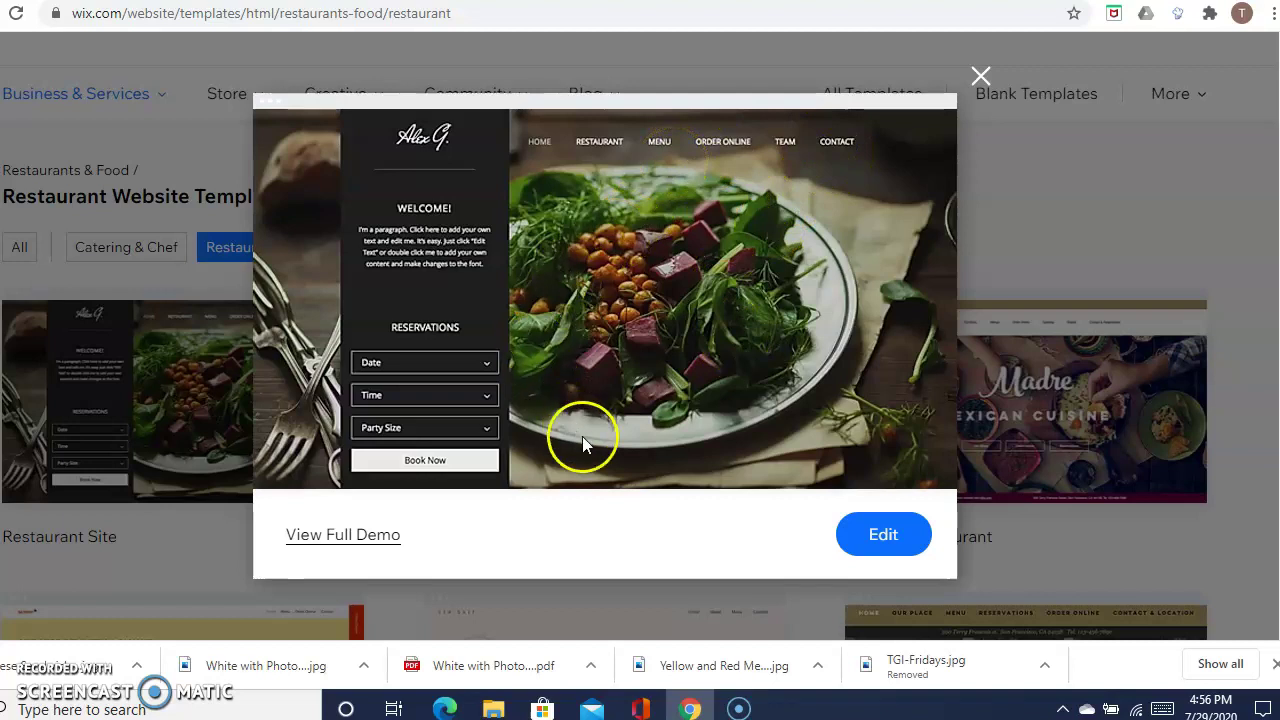
left_click(665, 480)
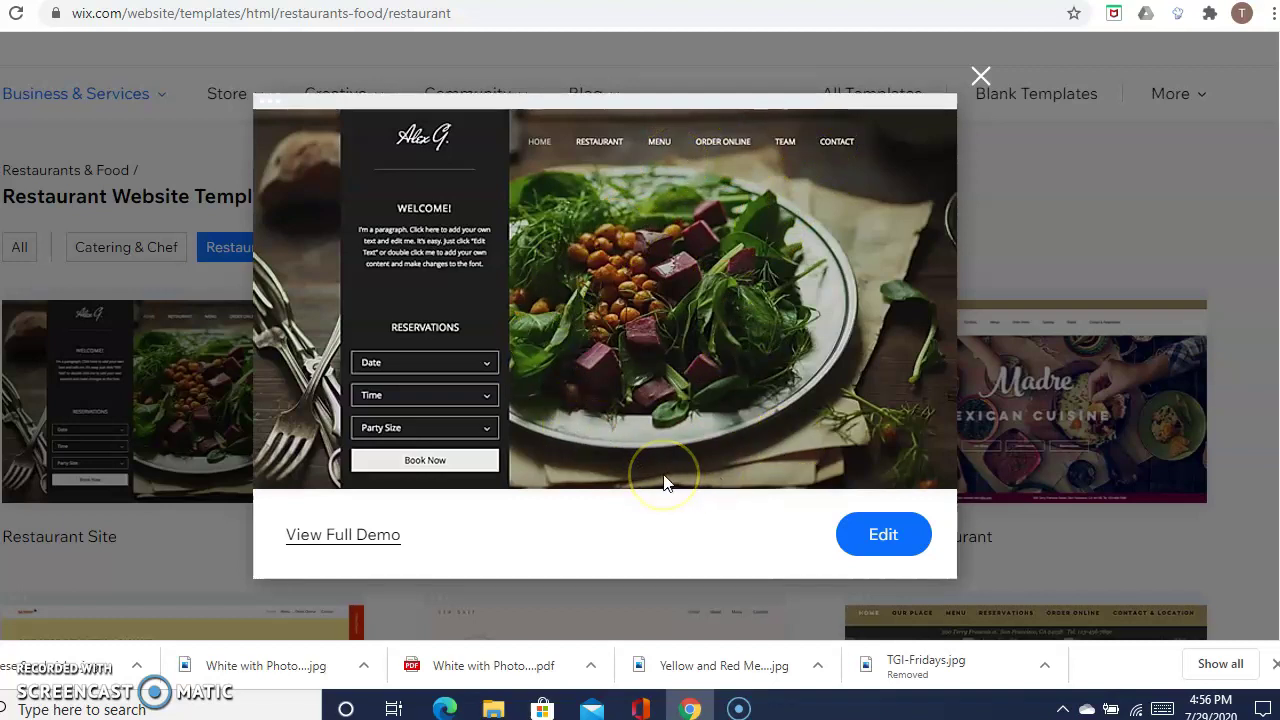
left_click(395, 543)
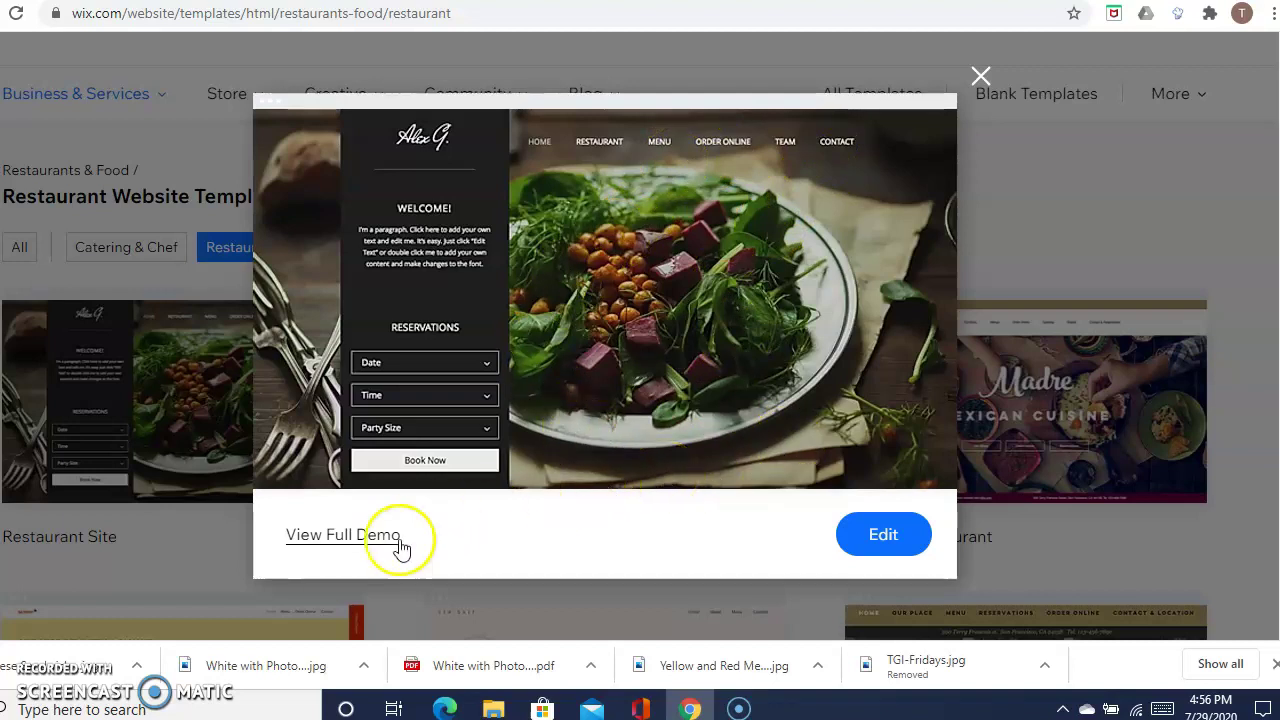
left_click(349, 541)
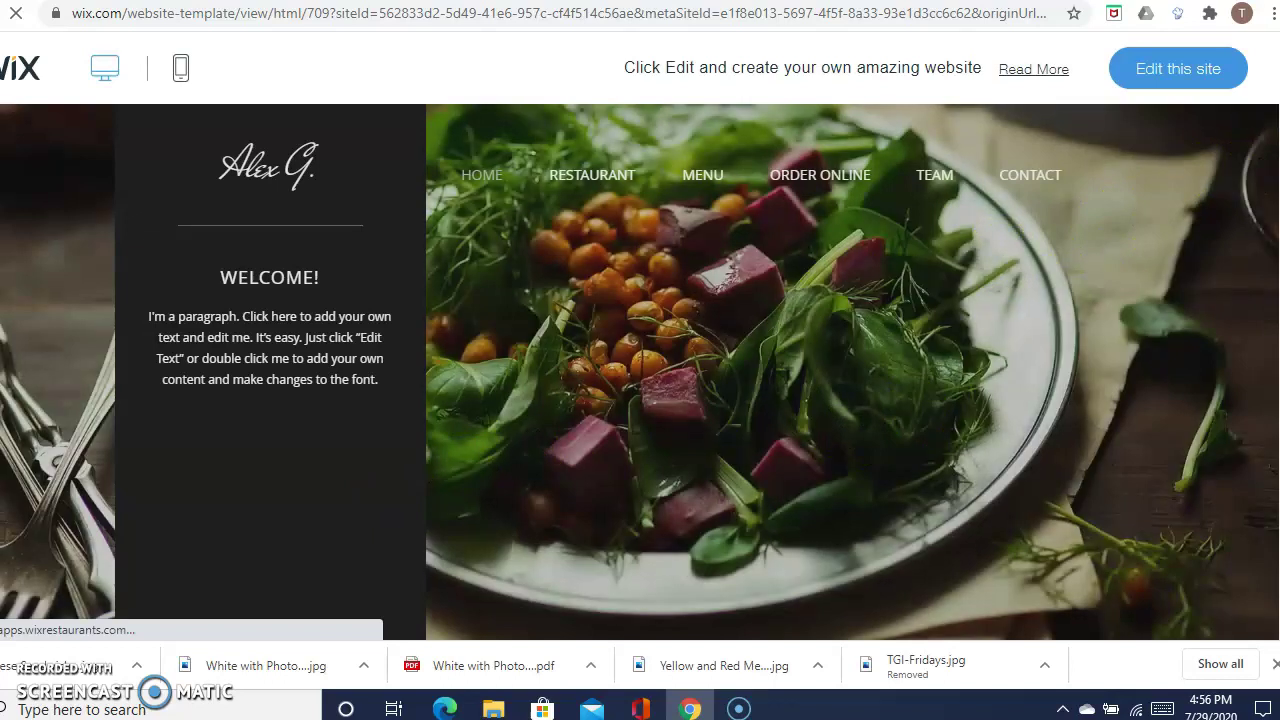
- Examine the demo's home, Restaurant and Menu pages to see the template's layout and content
scroll(1270, 290, "down", 2)
scroll(1272, 290, "down", 5)
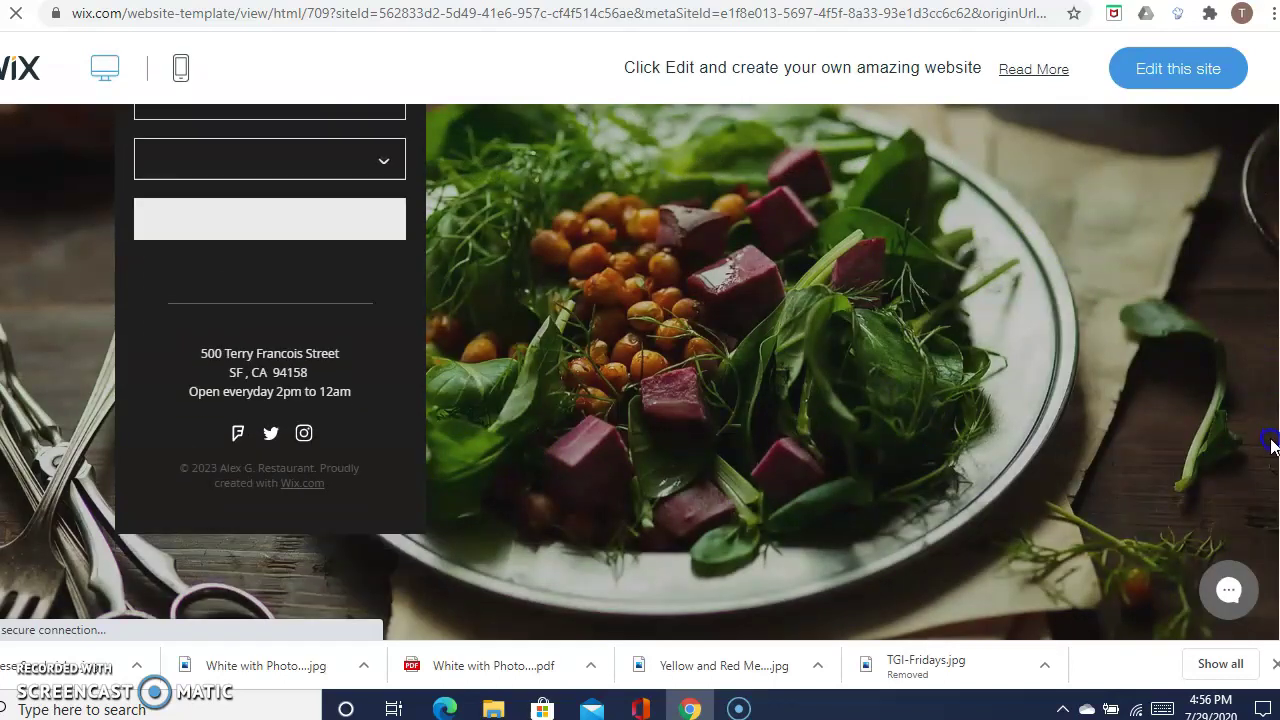
scroll(270, 370, "up", 7)
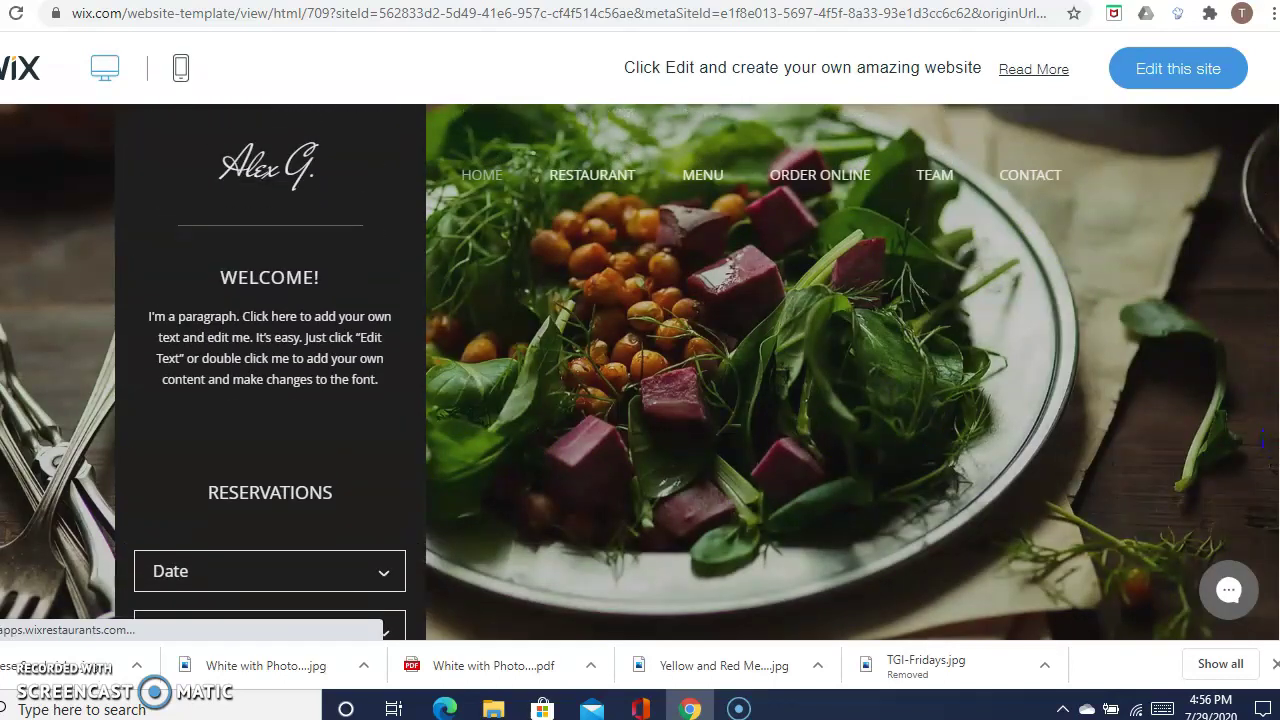
left_click(592, 180)
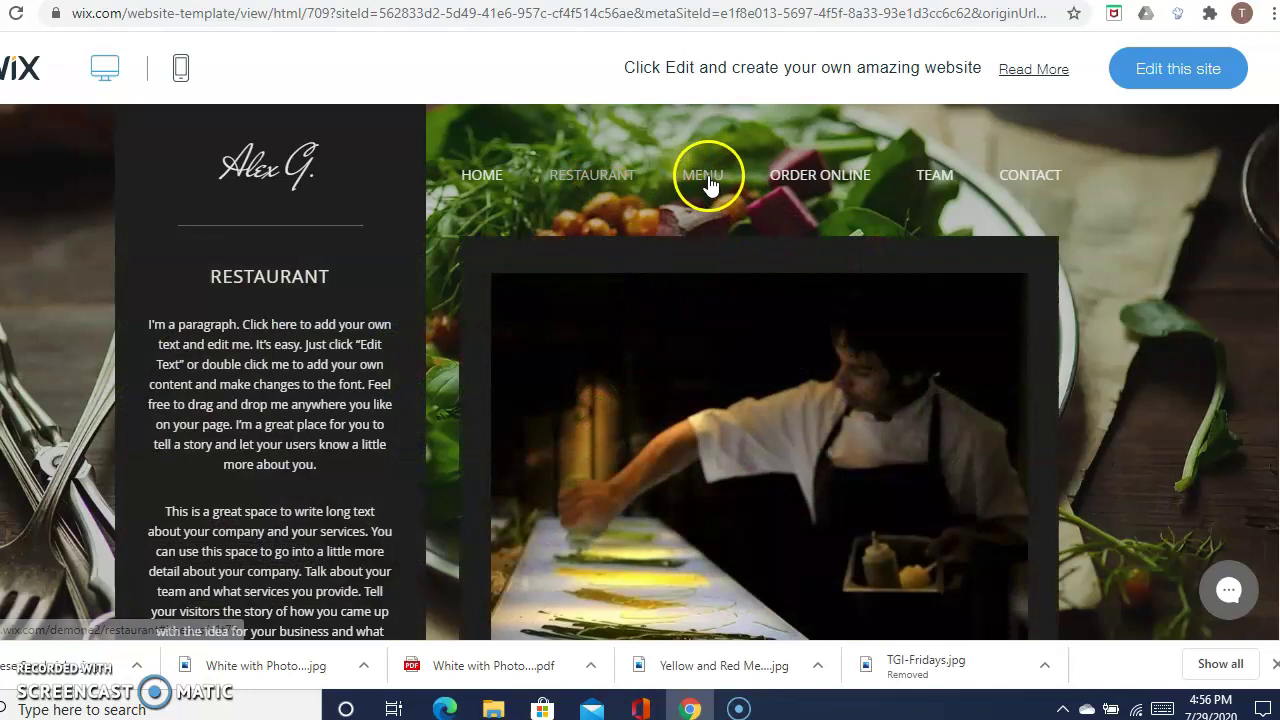
left_click(724, 202)
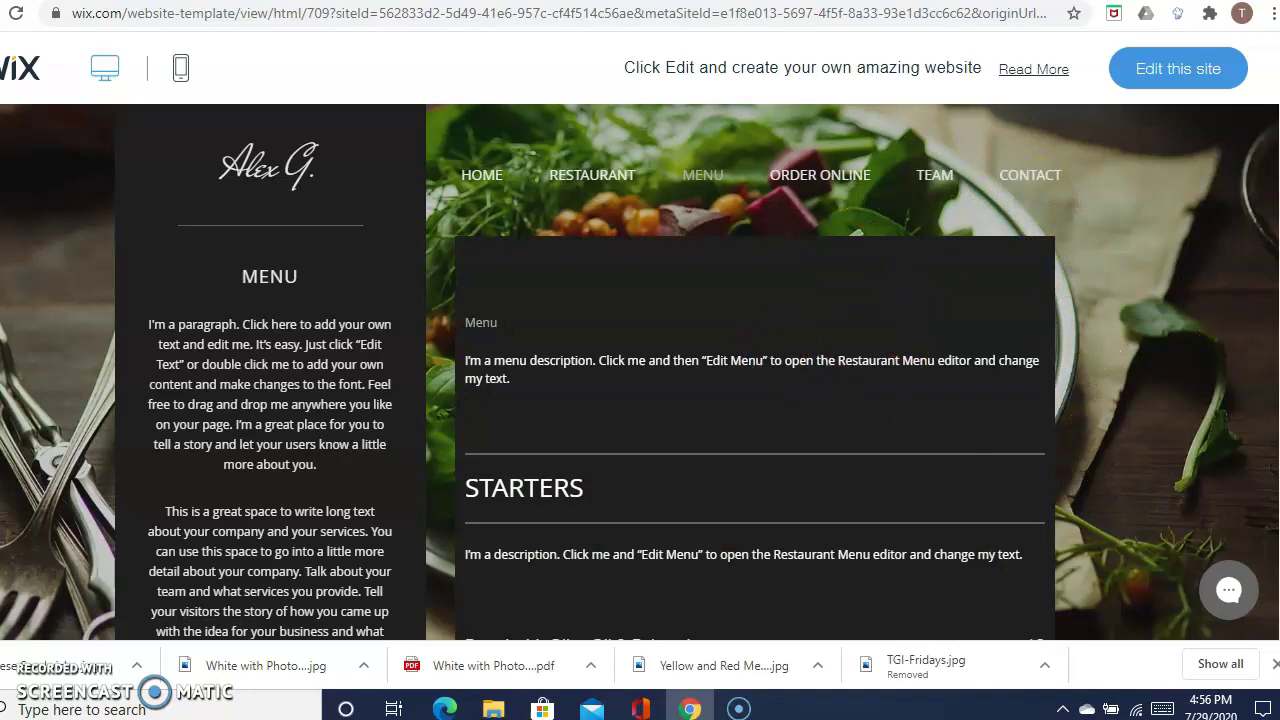
scroll(755, 440, "down", 10)
scroll(755, 440, "up", 10)
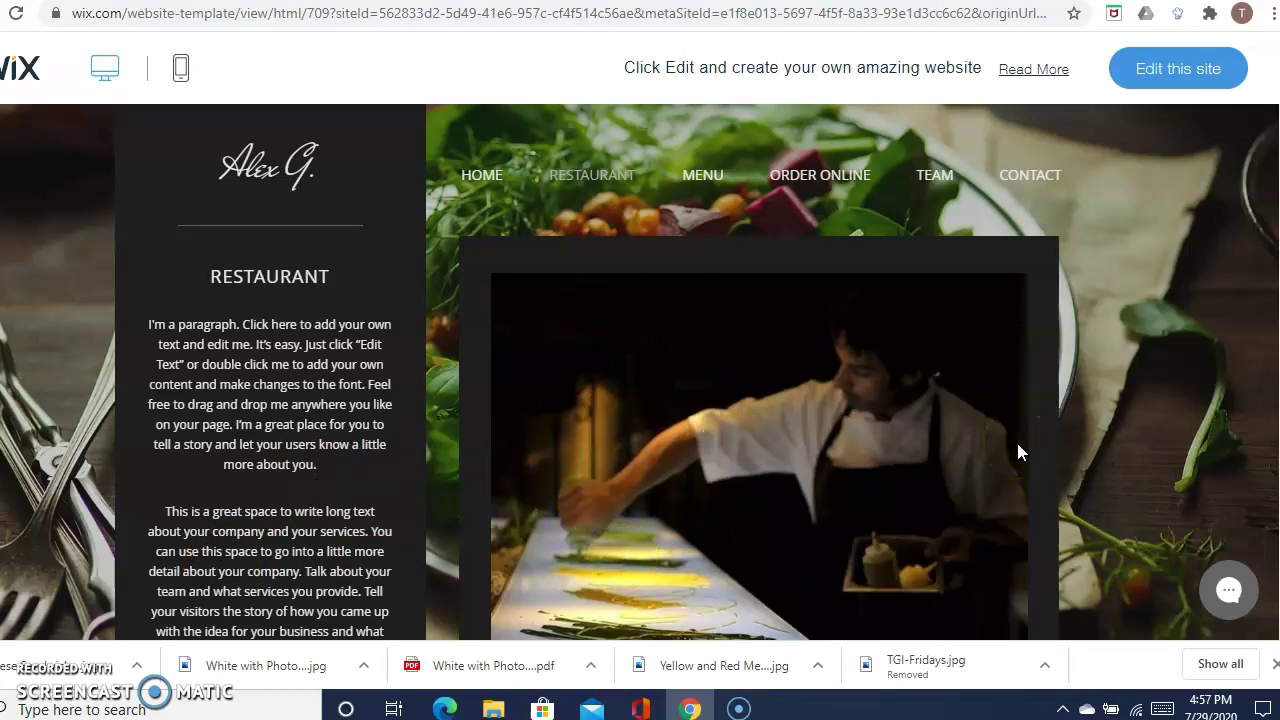
- Open the demo template for editing and select the home page's background
left_click(1196, 85)
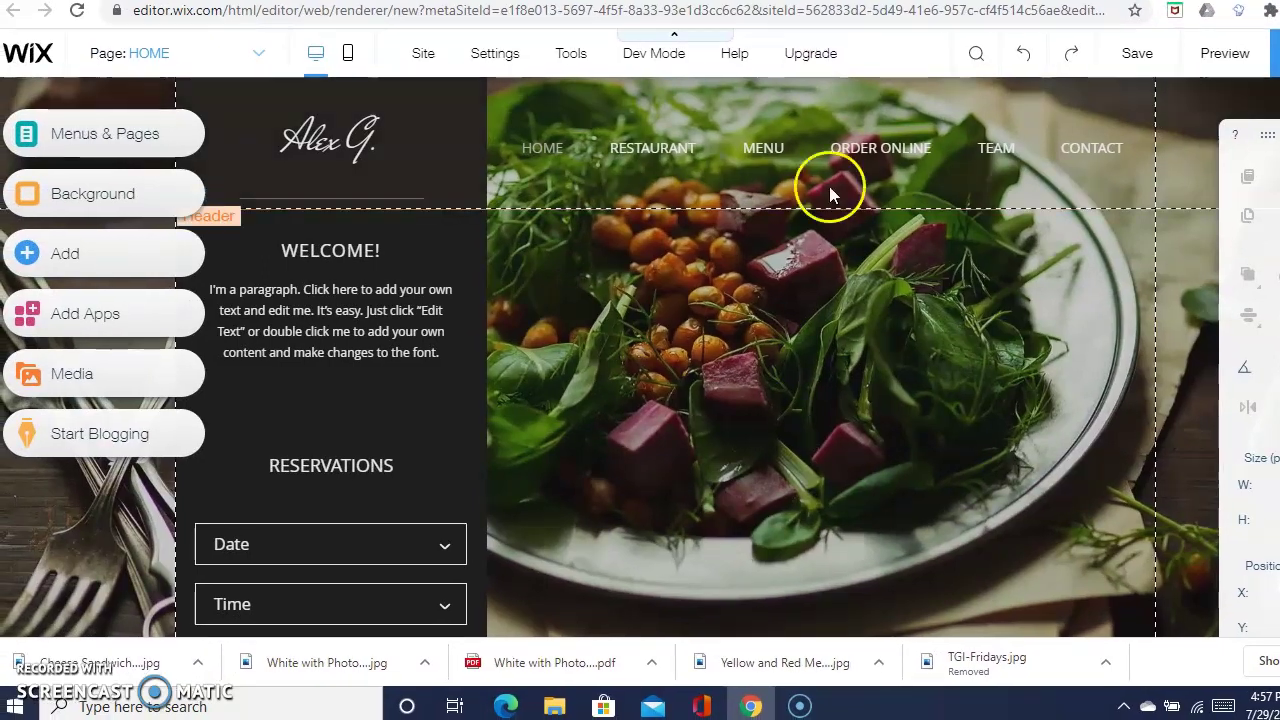
left_click(822, 304)
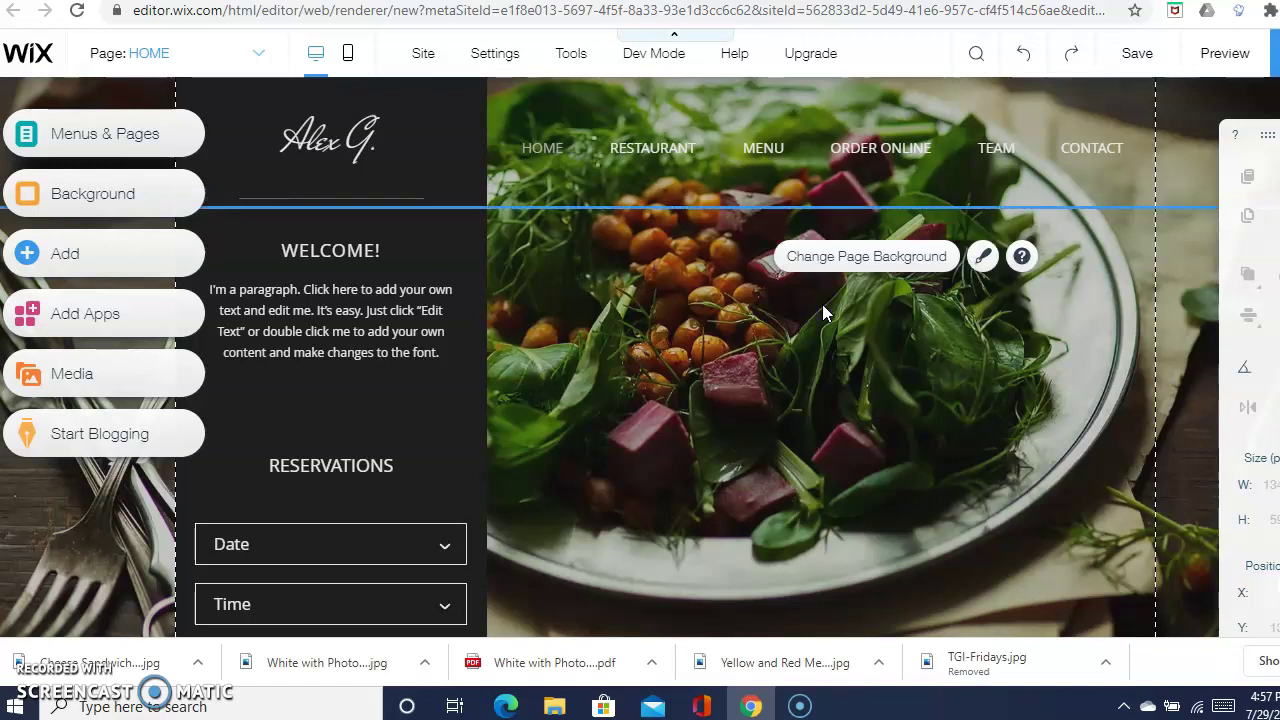
left_click(857, 258)
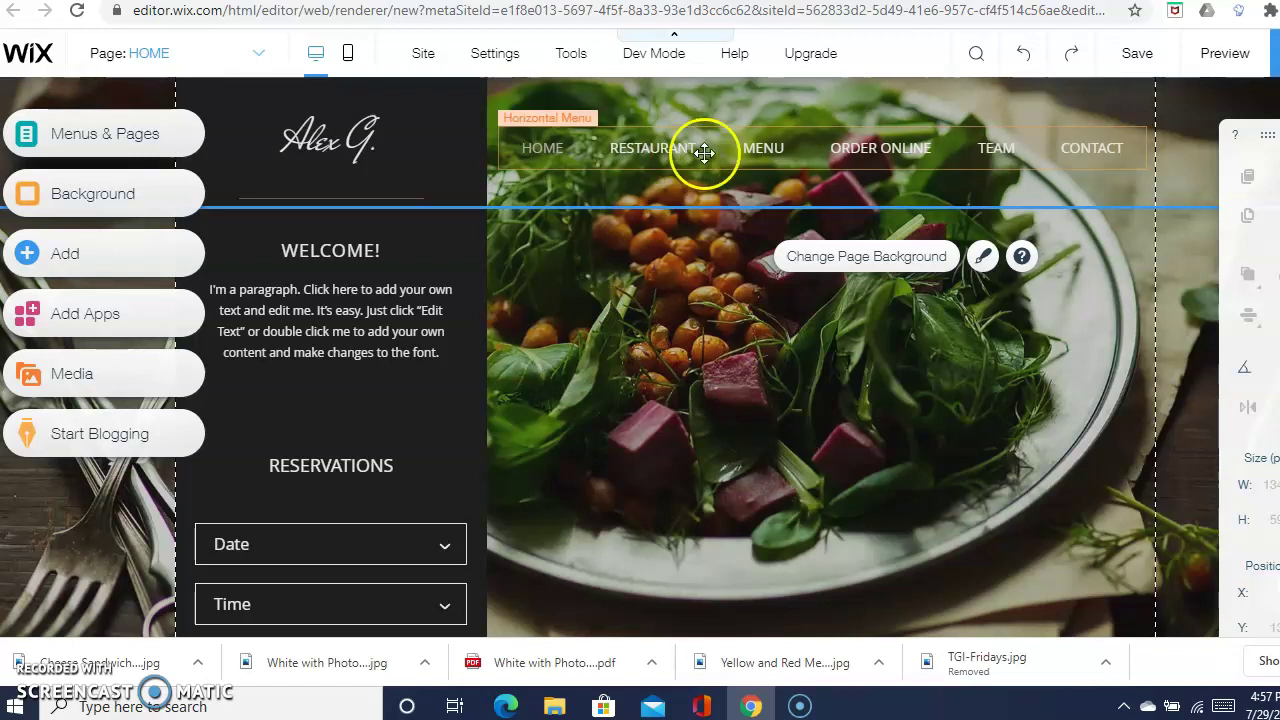
- Navigate from the site's horizontal menu to the MENU page and look over its dish sections
left_click(765, 153)
left_click(641, 224)
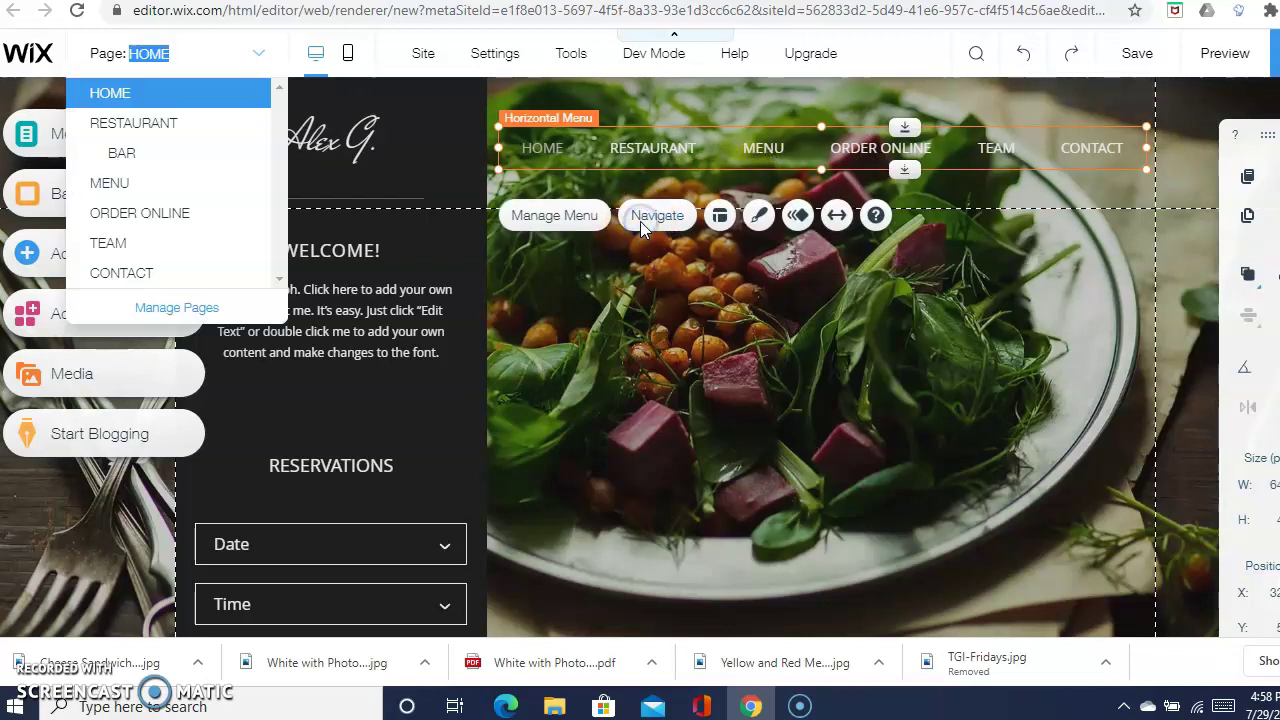
left_click(145, 153)
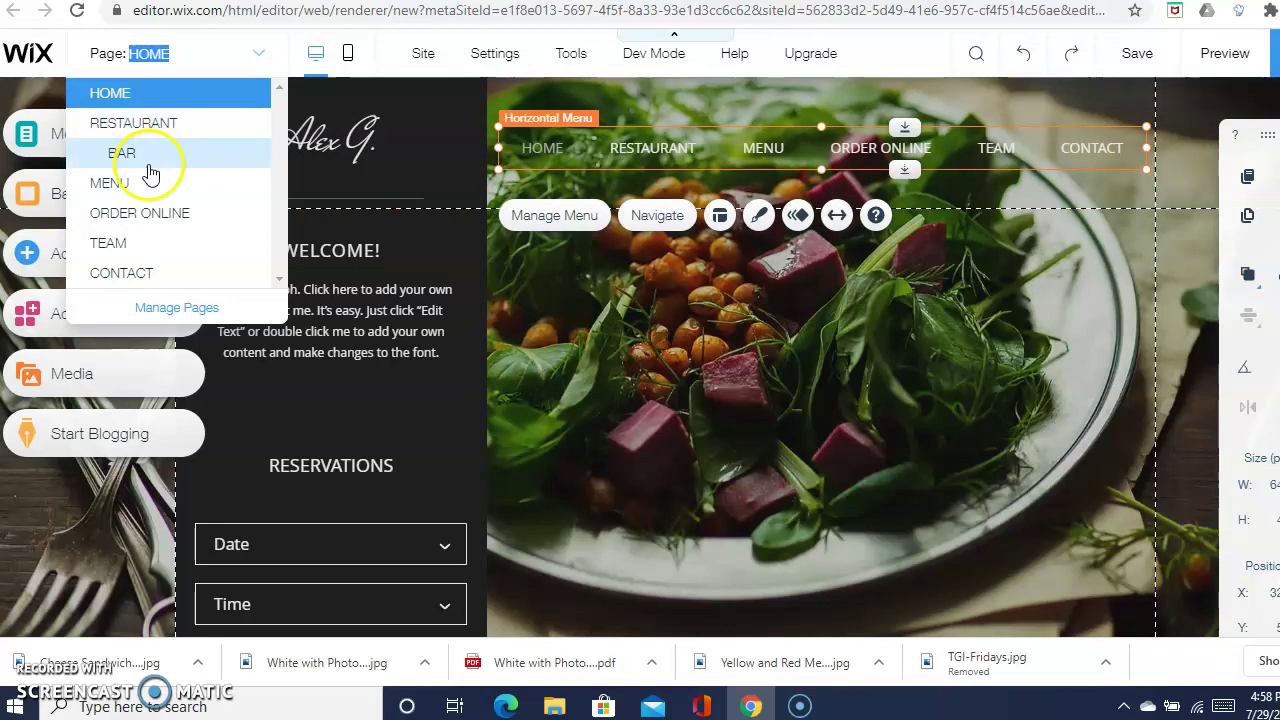
left_click(137, 186)
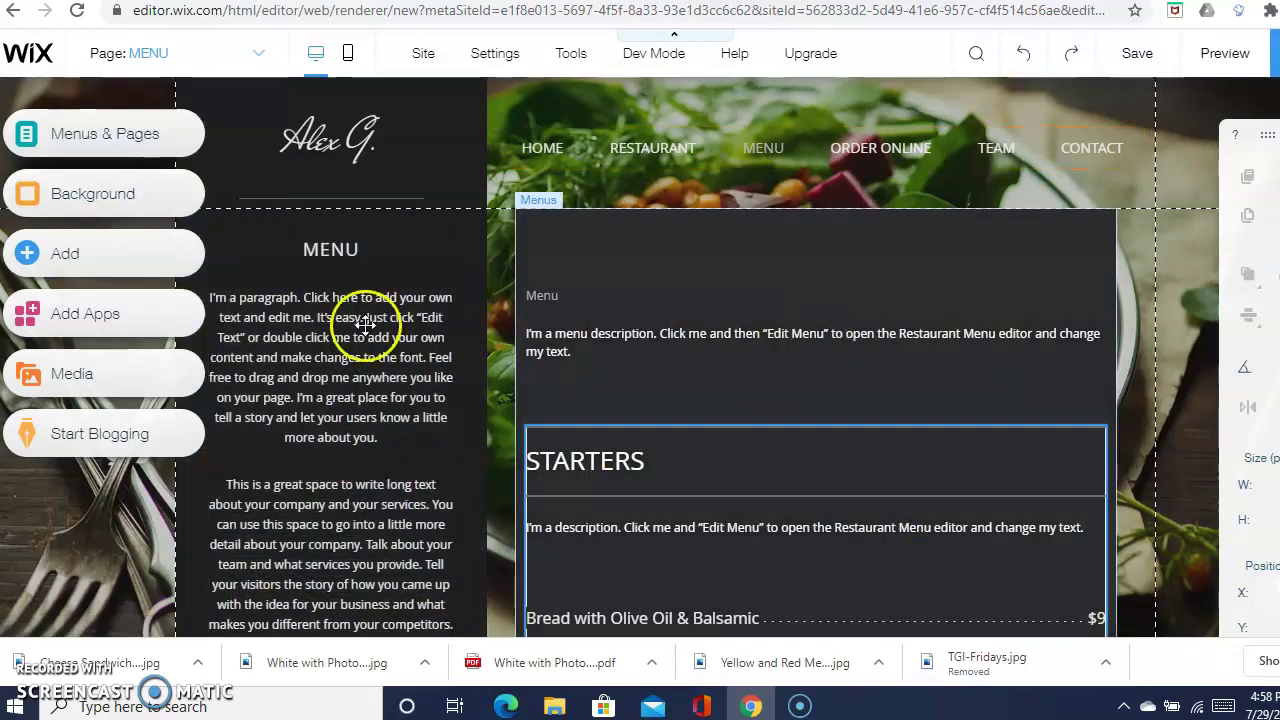
scroll(815, 400, "down", 10)
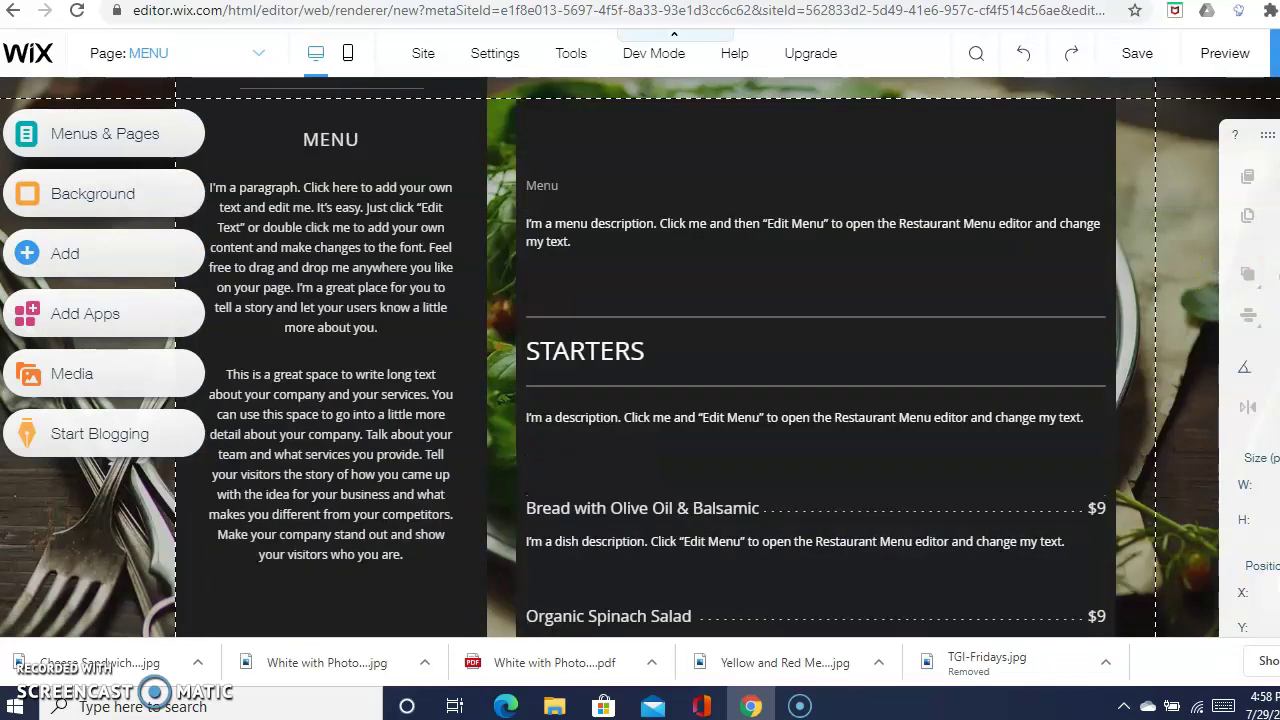
scroll(815, 400, "down", 7)
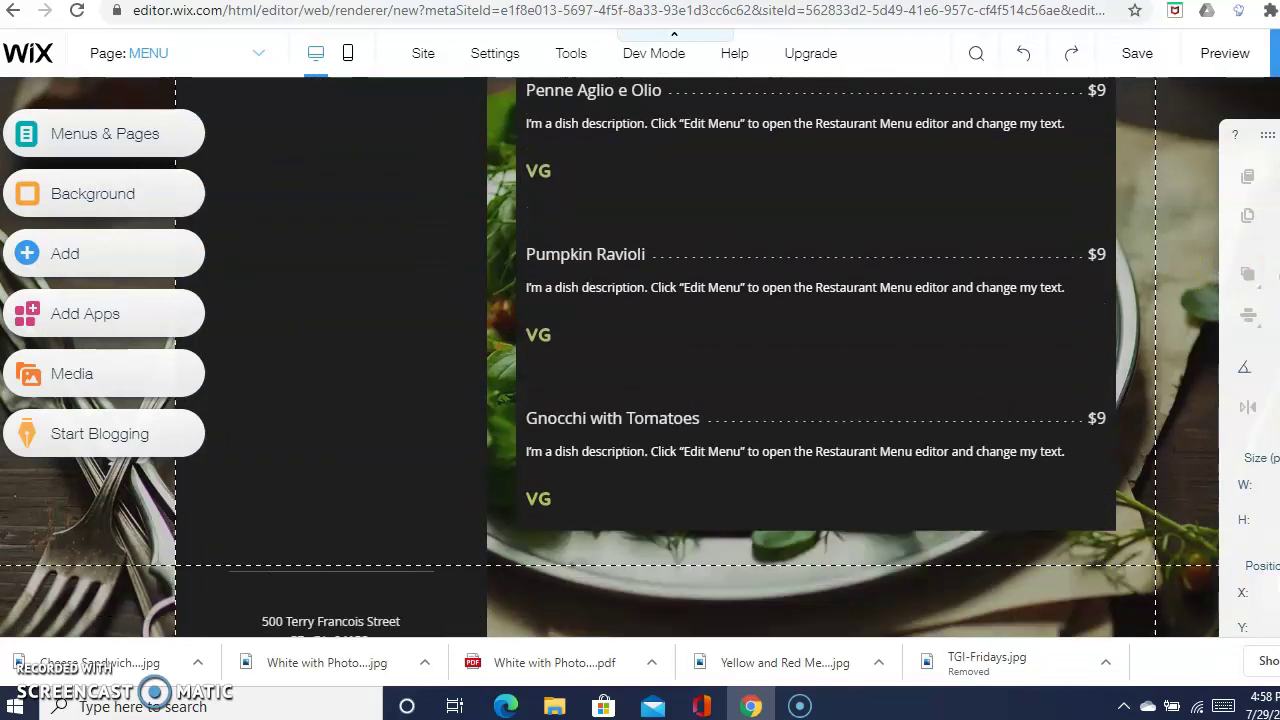
scroll(815, 400, "up", 8)
scroll(815, 400, "up", 8)
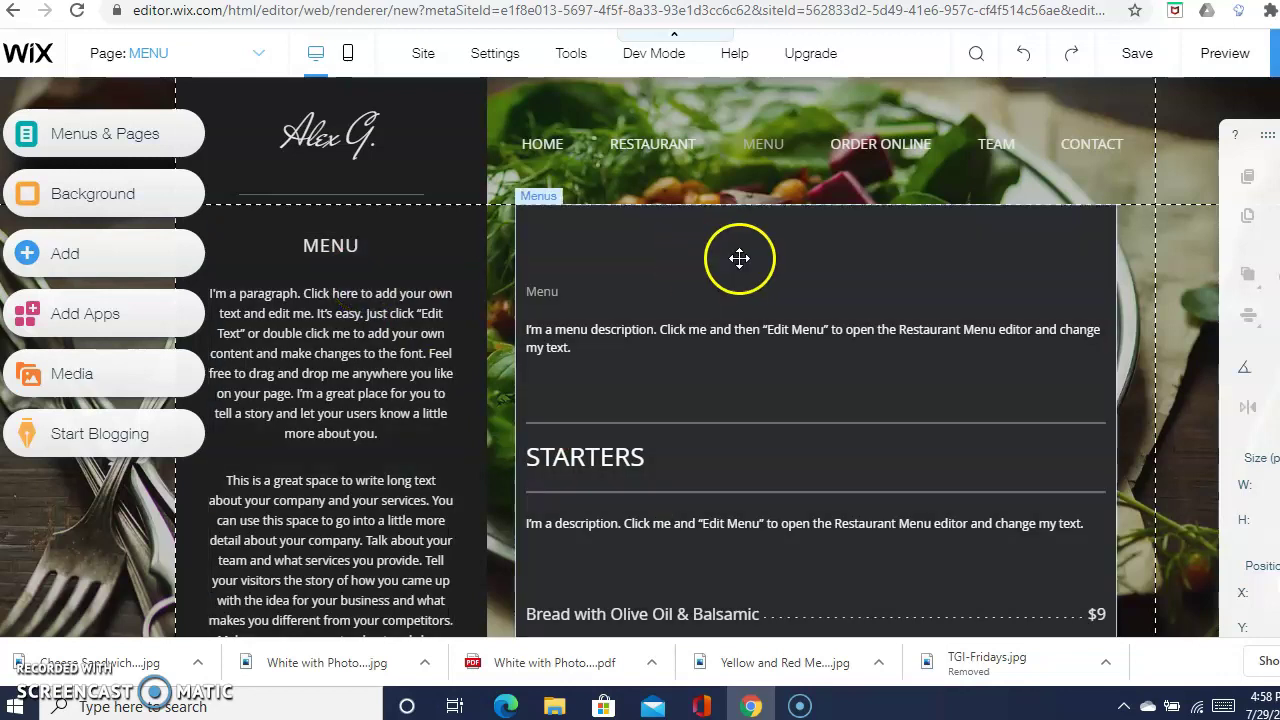
- Delete the MENU page from the site together with its Wix Restaurants Menus app
left_click(131, 155)
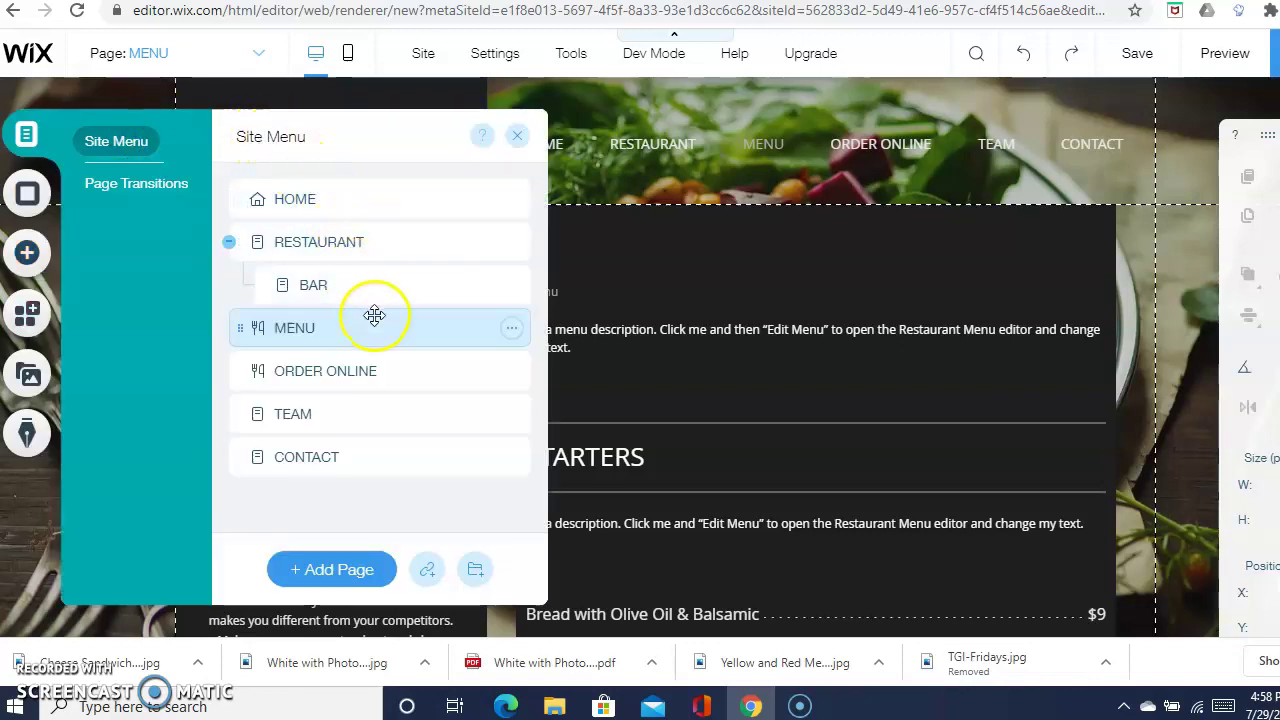
left_click(512, 330)
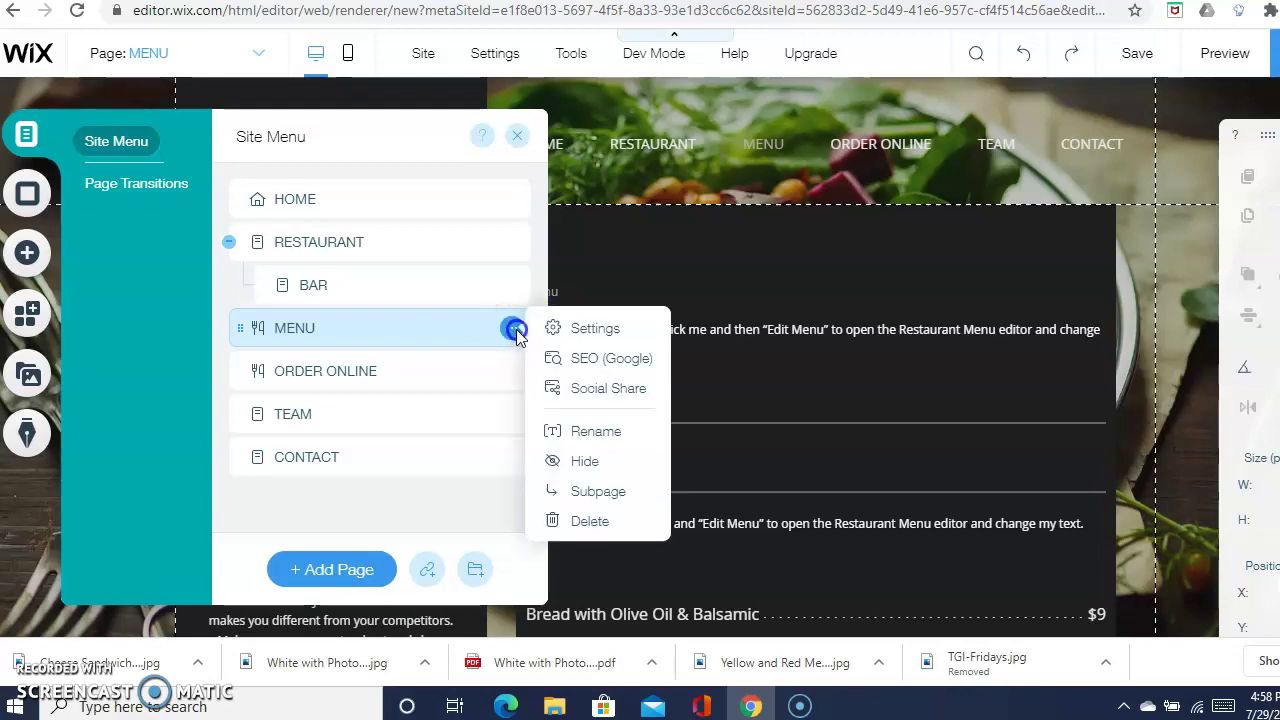
left_click(590, 521)
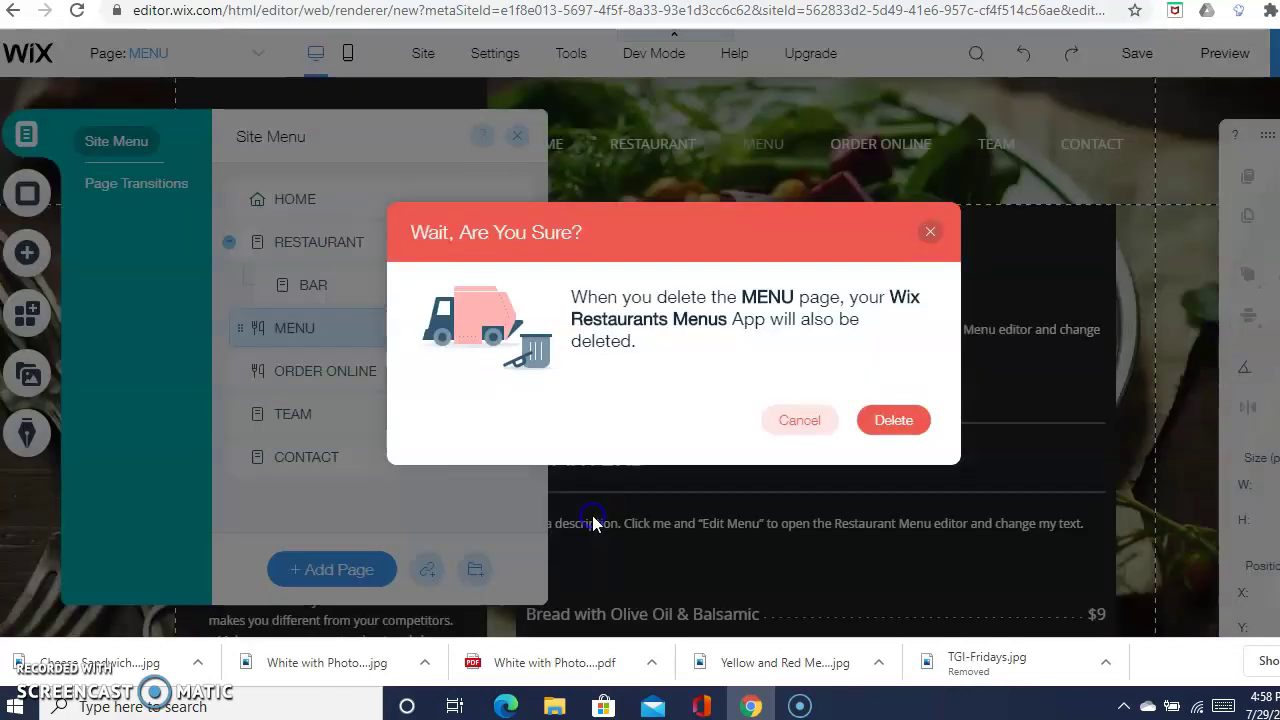
left_click(880, 420)
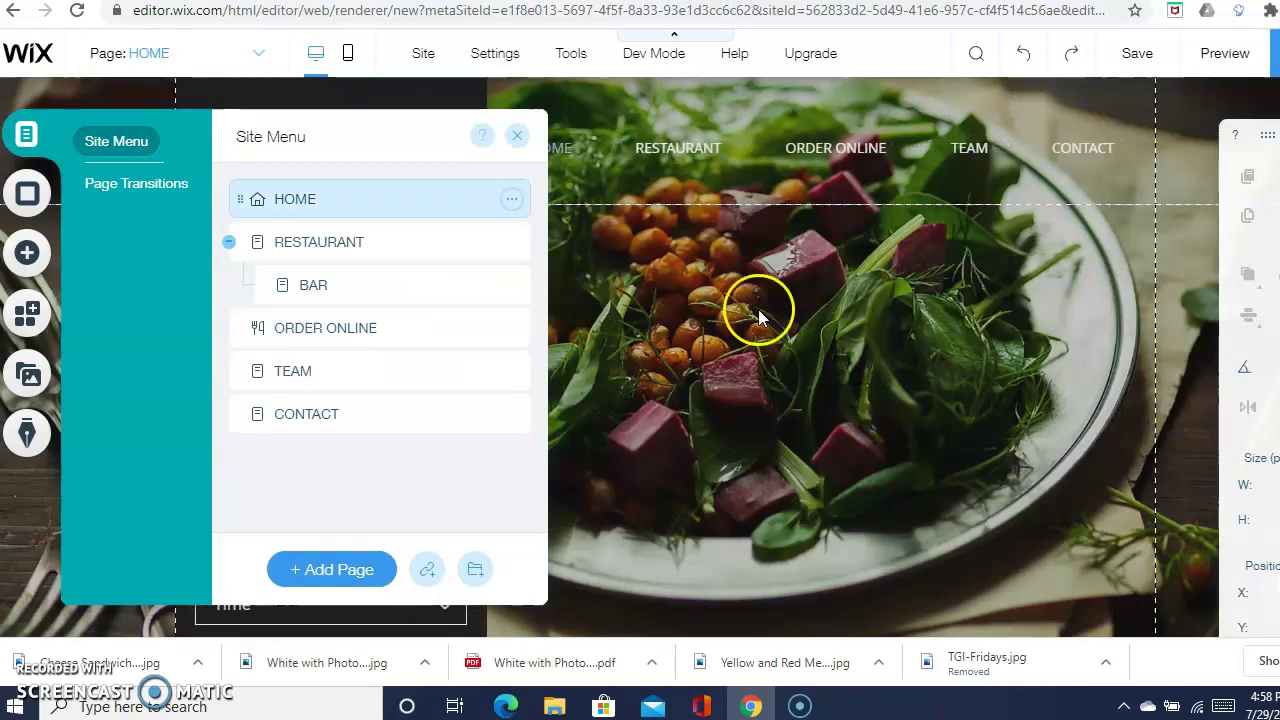
- Add a new page named Events to the site
left_click(370, 577)
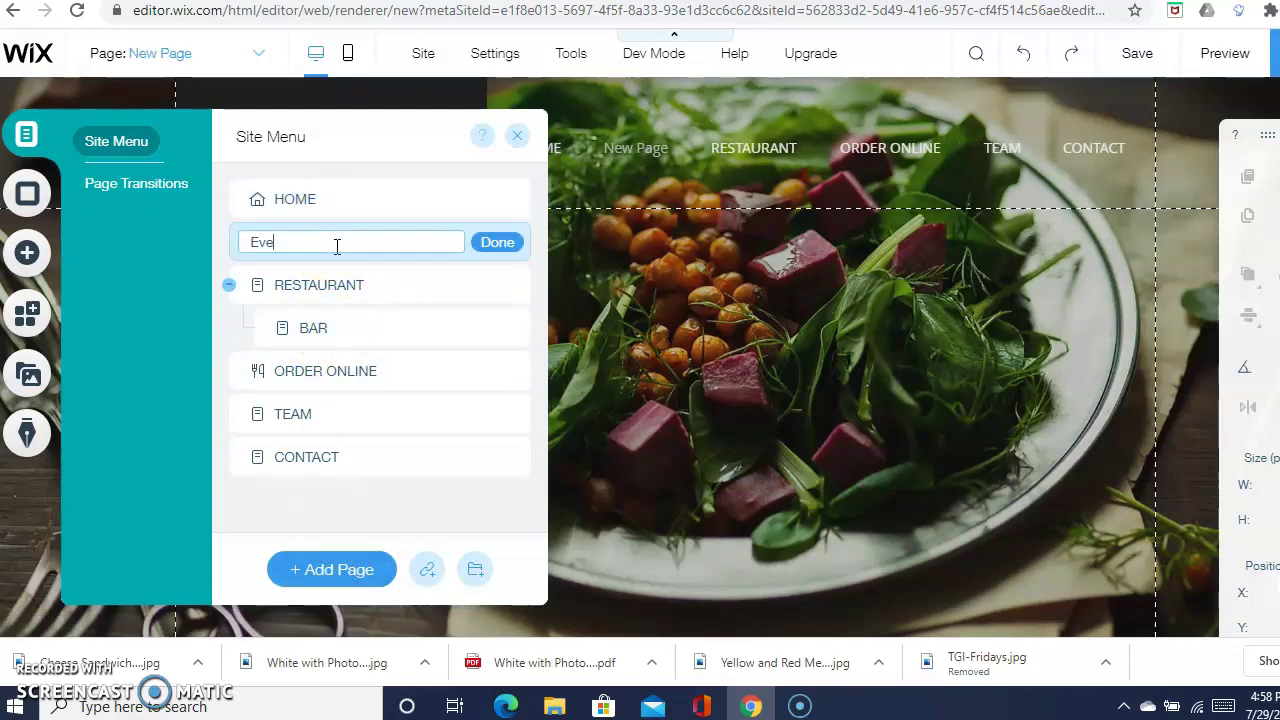
type("Events")
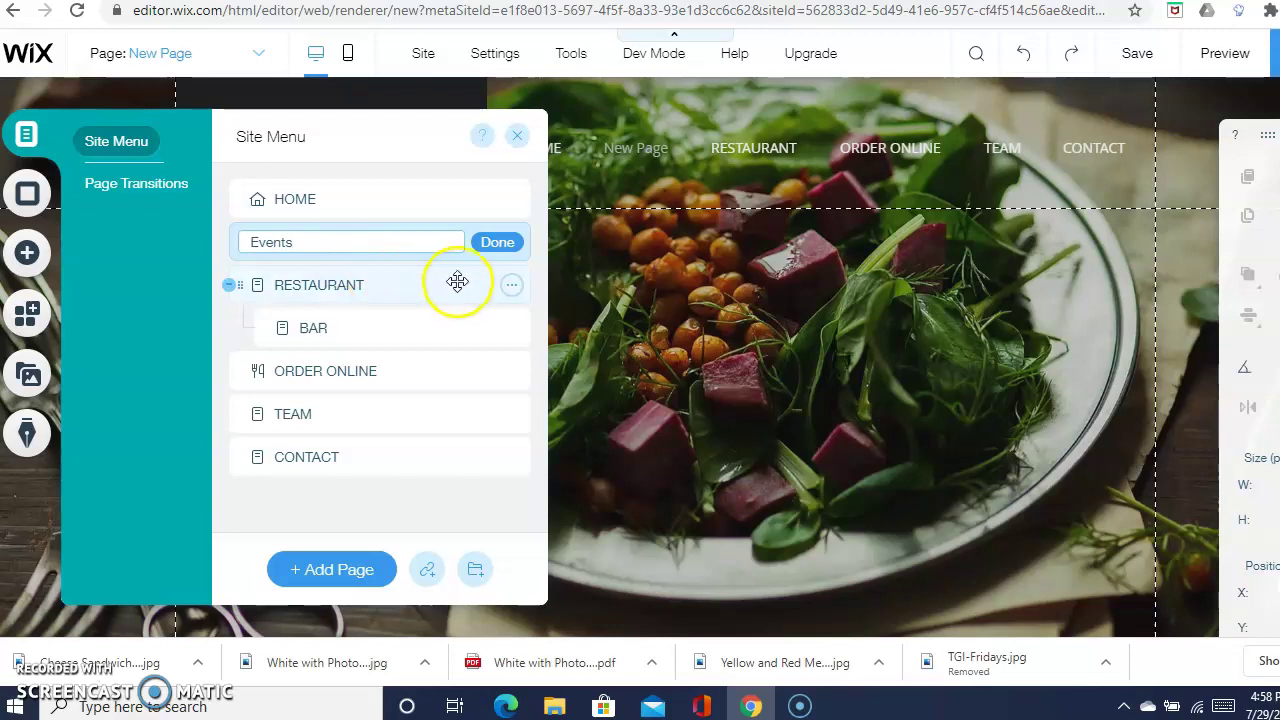
left_click(500, 250)
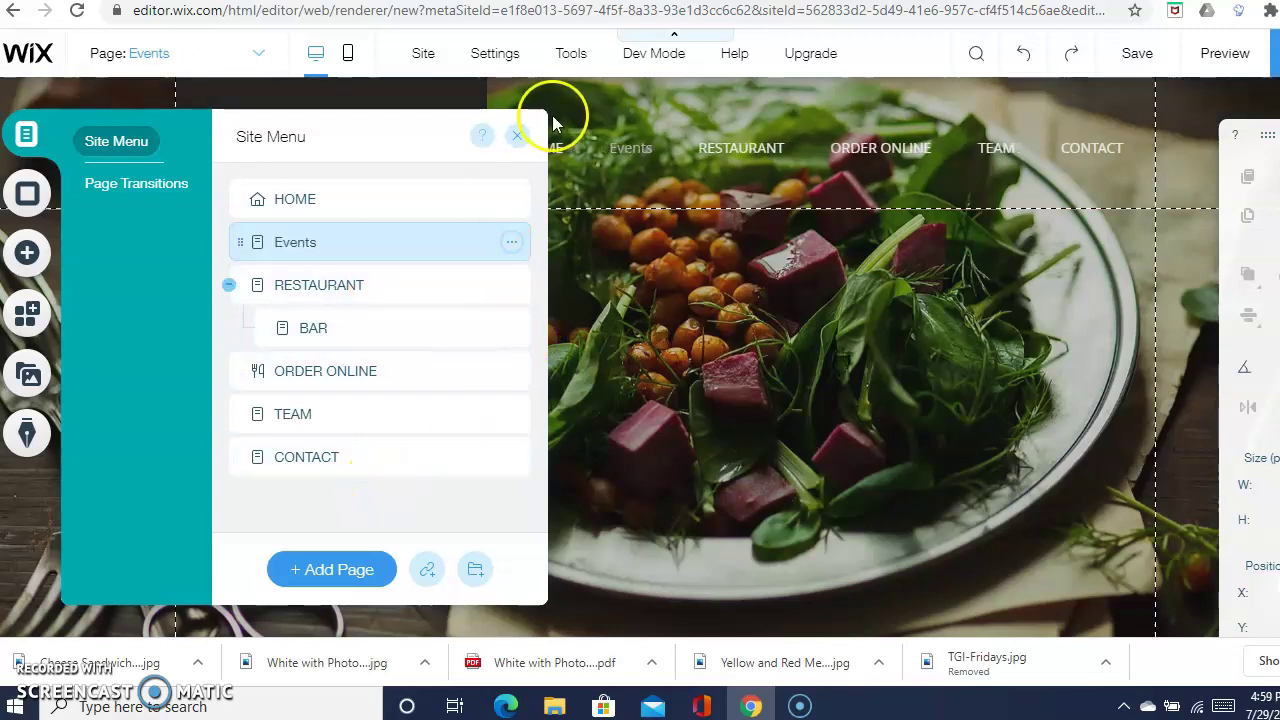
left_click(516, 136)
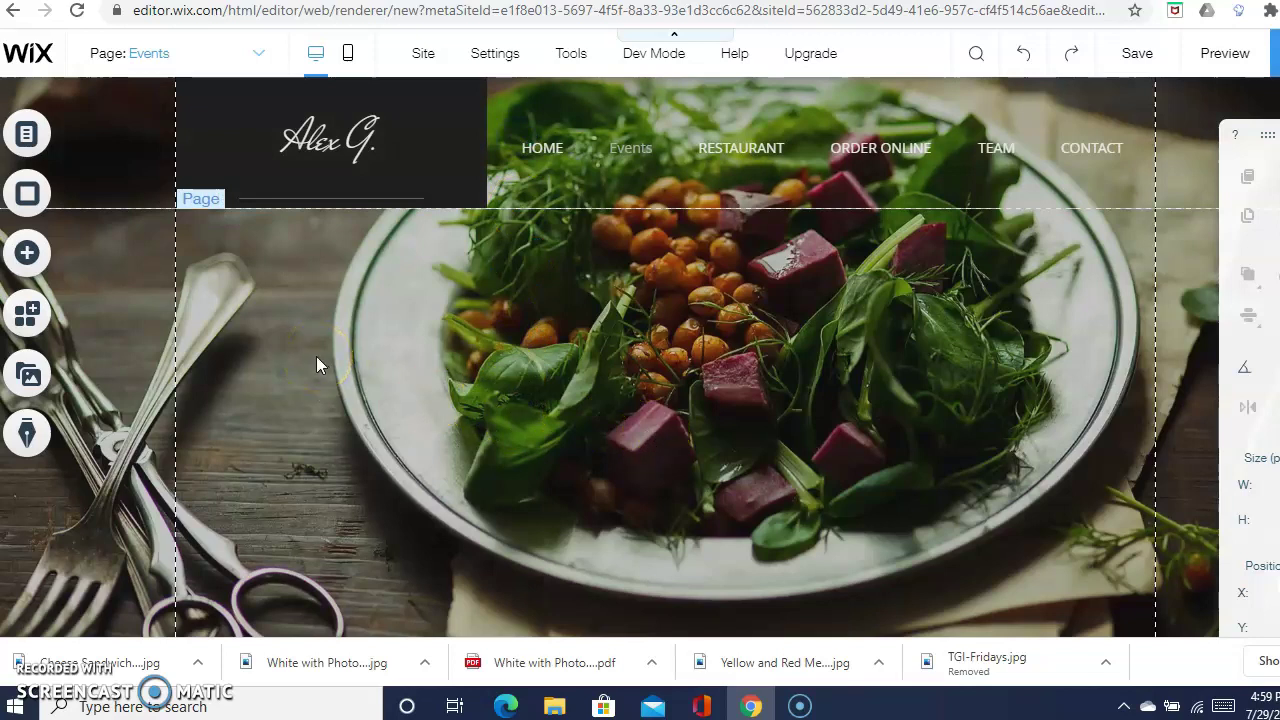
- Upload the image "Cheese Sandwich Cheese Lovers Day Facebook Cover" from the desktop and add it to the Events page
left_click(29, 256)
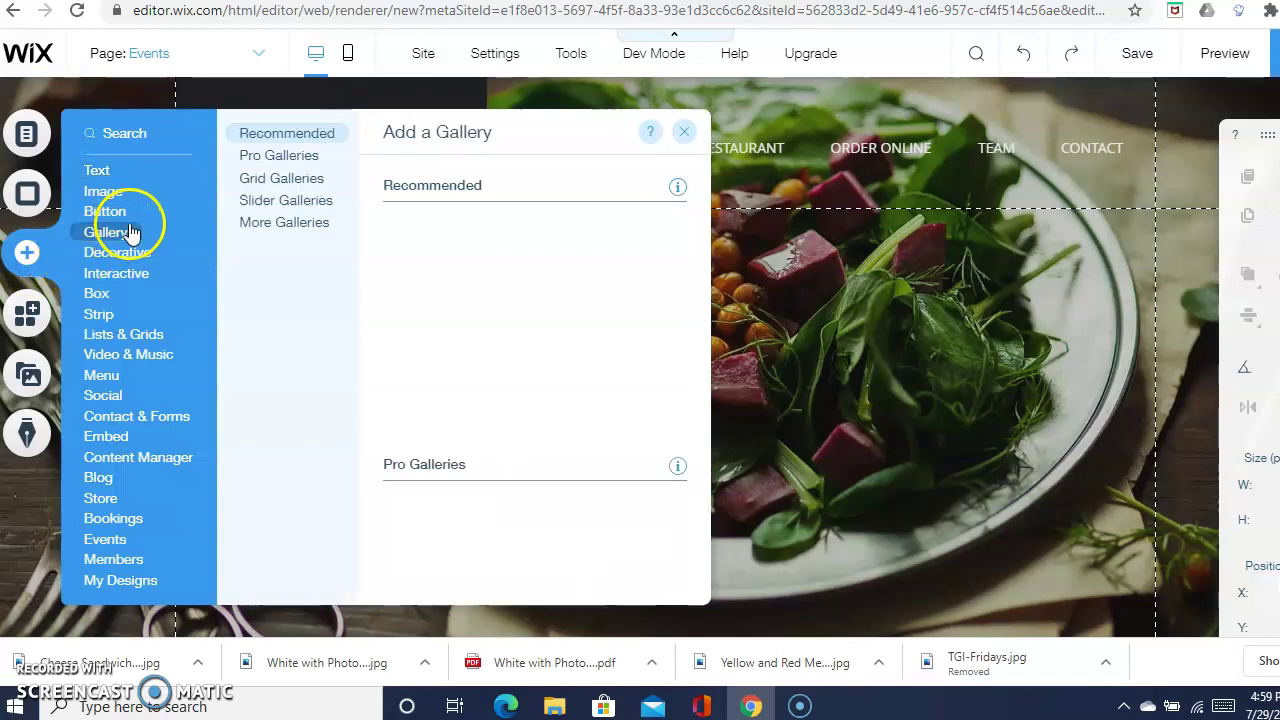
mouse_move(107, 193)
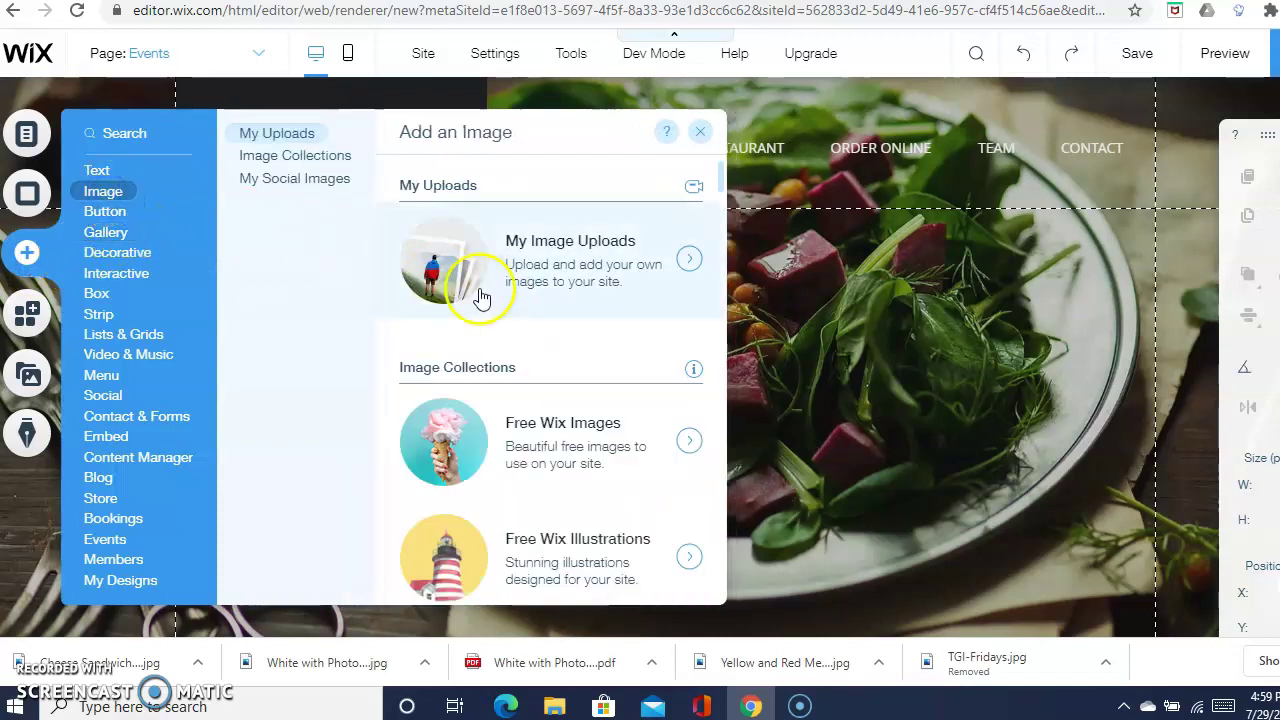
left_click(513, 291)
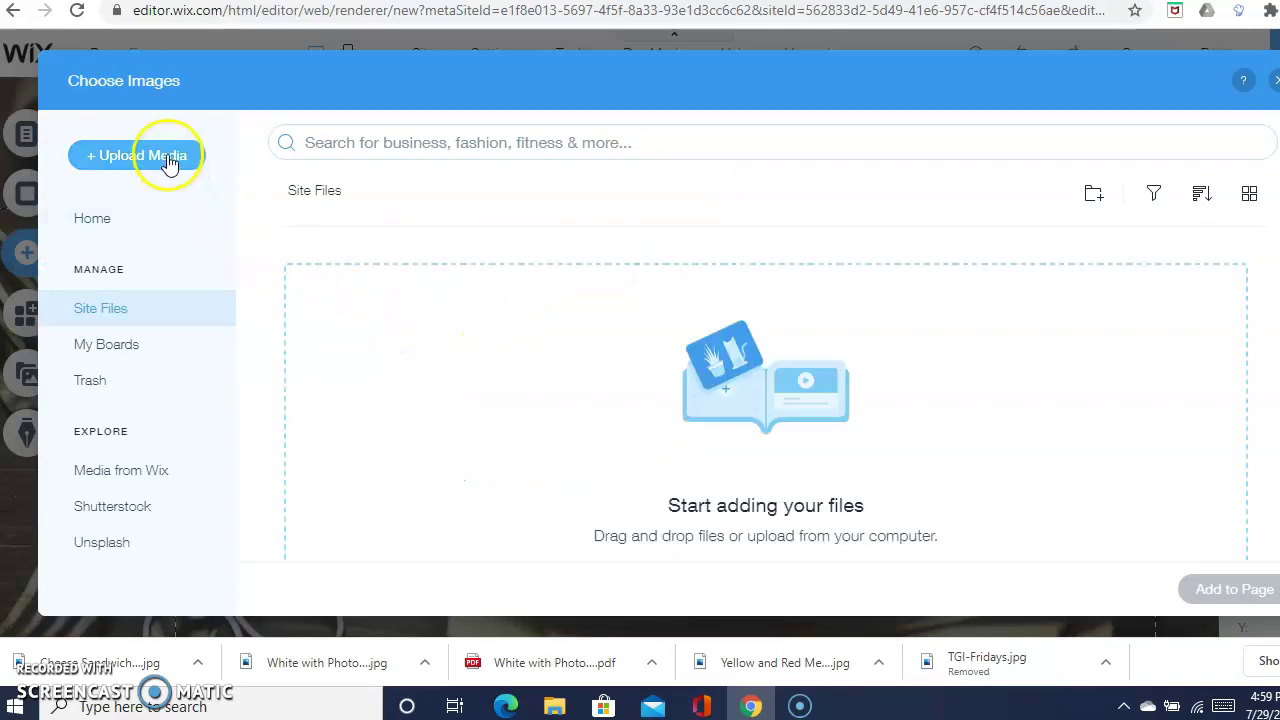
left_click(168, 158)
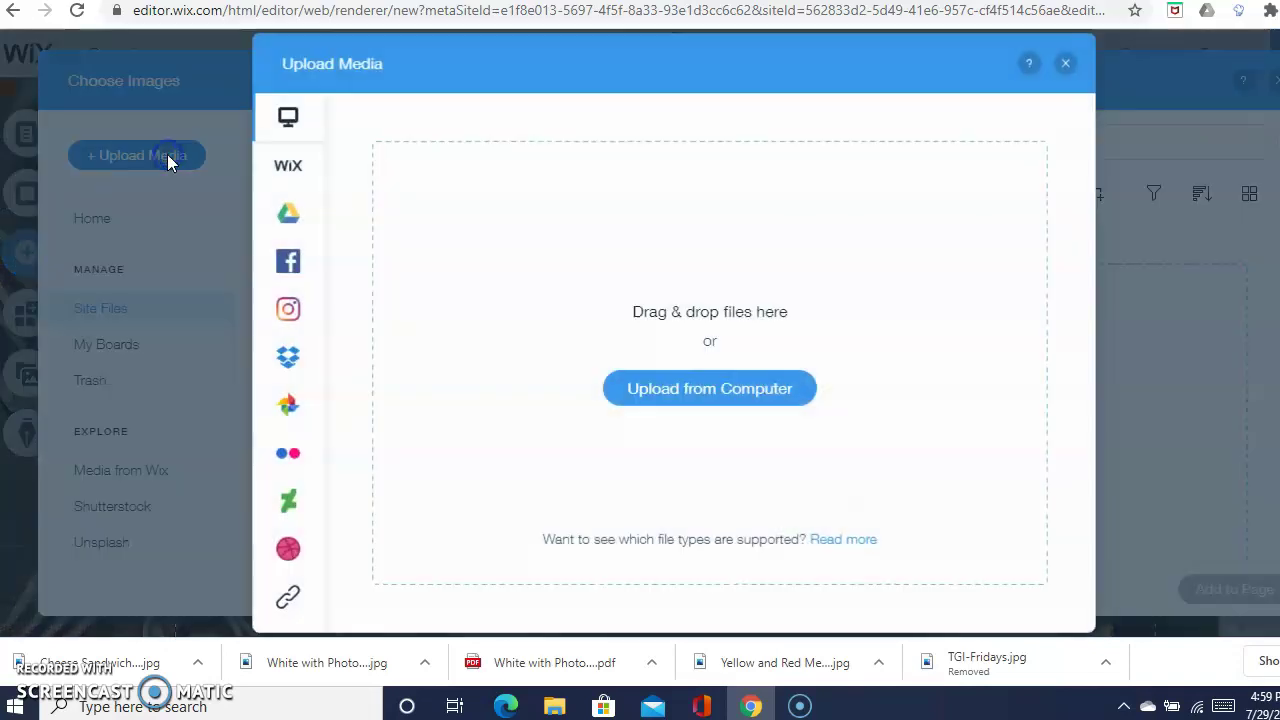
left_click(621, 394)
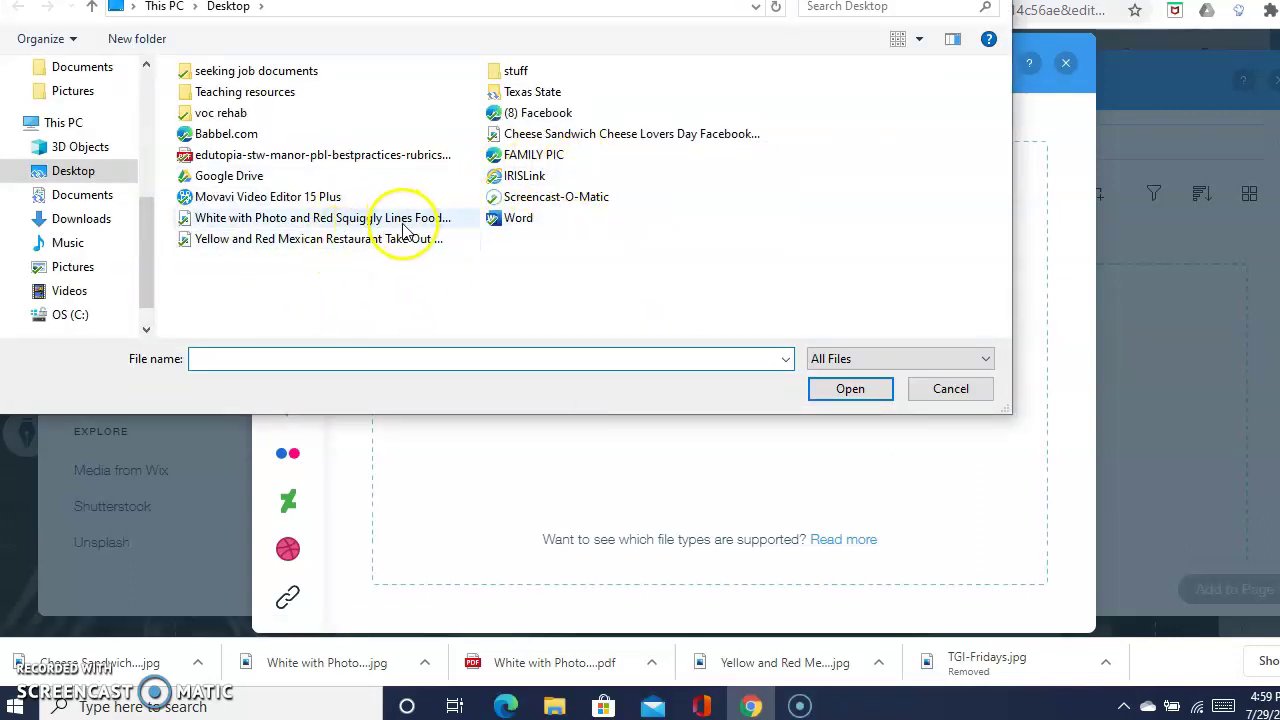
left_click(597, 134)
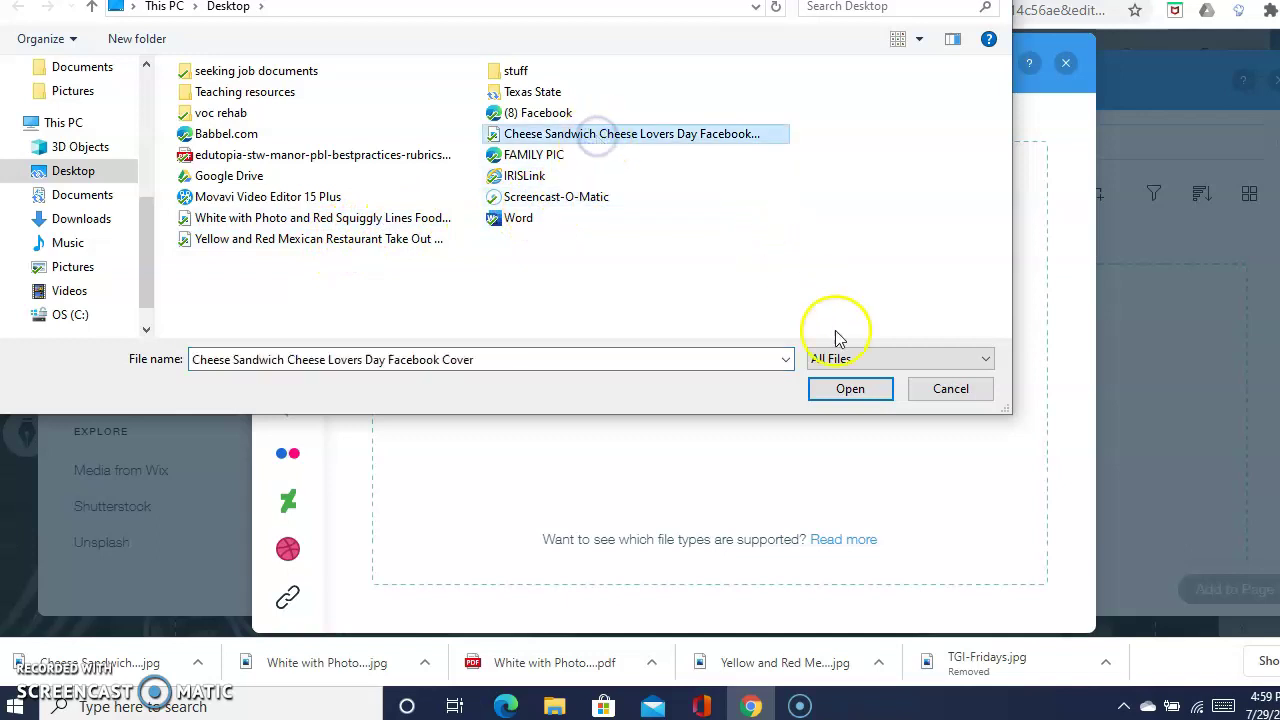
left_click(833, 398)
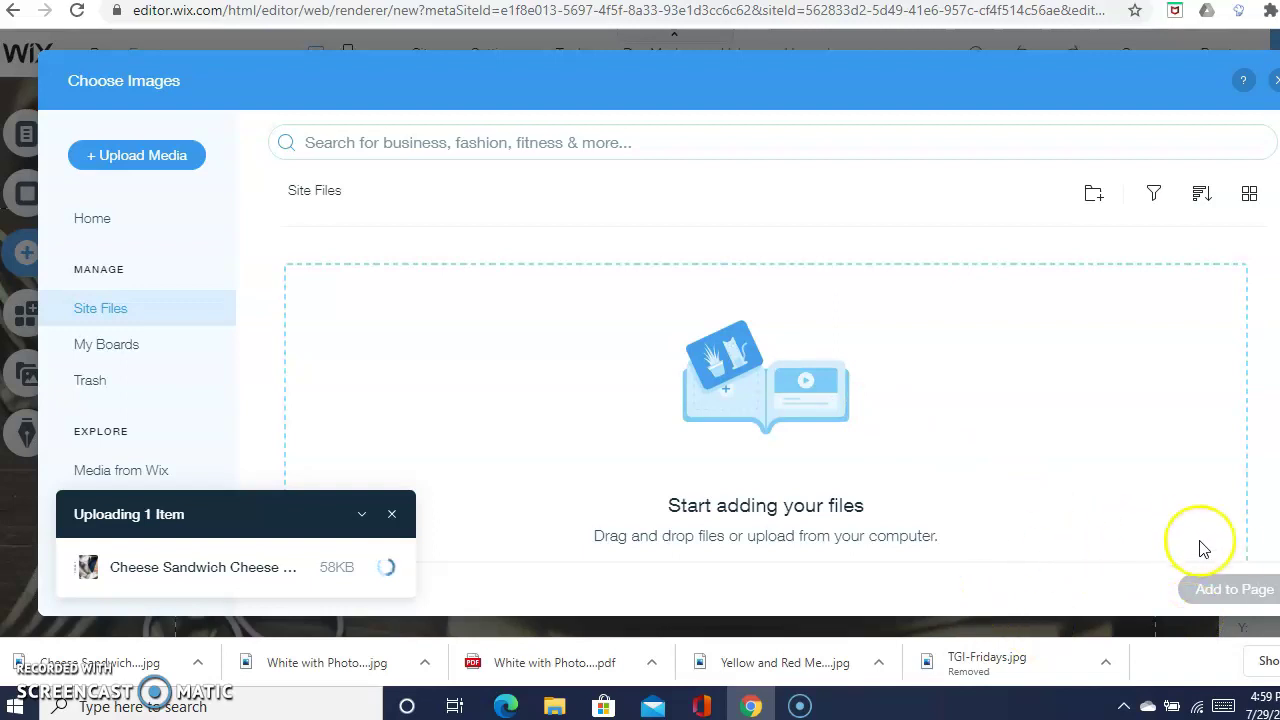
left_click(1232, 592)
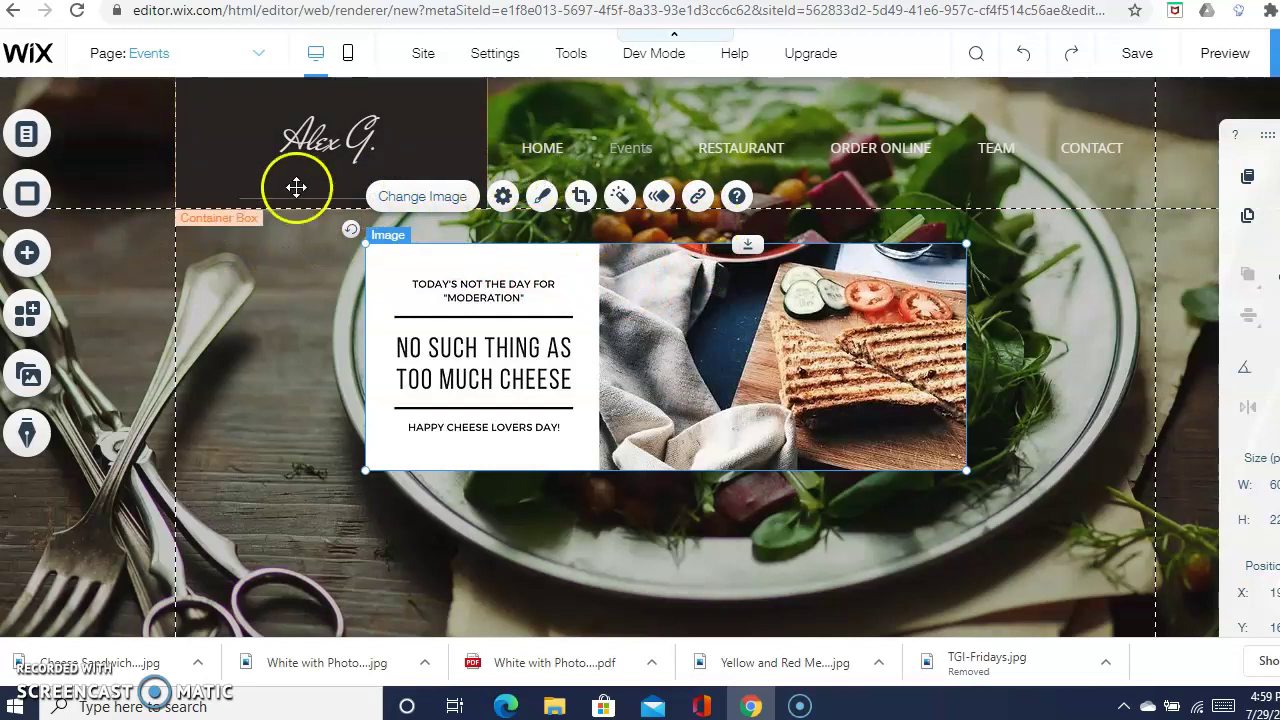
- Switch to the HOME page and add the full-colour social bar with Facebook, Twitter, YouTube, Pinterest, Tumblr and Instagram icons
left_click(66, 135)
left_click(323, 185)
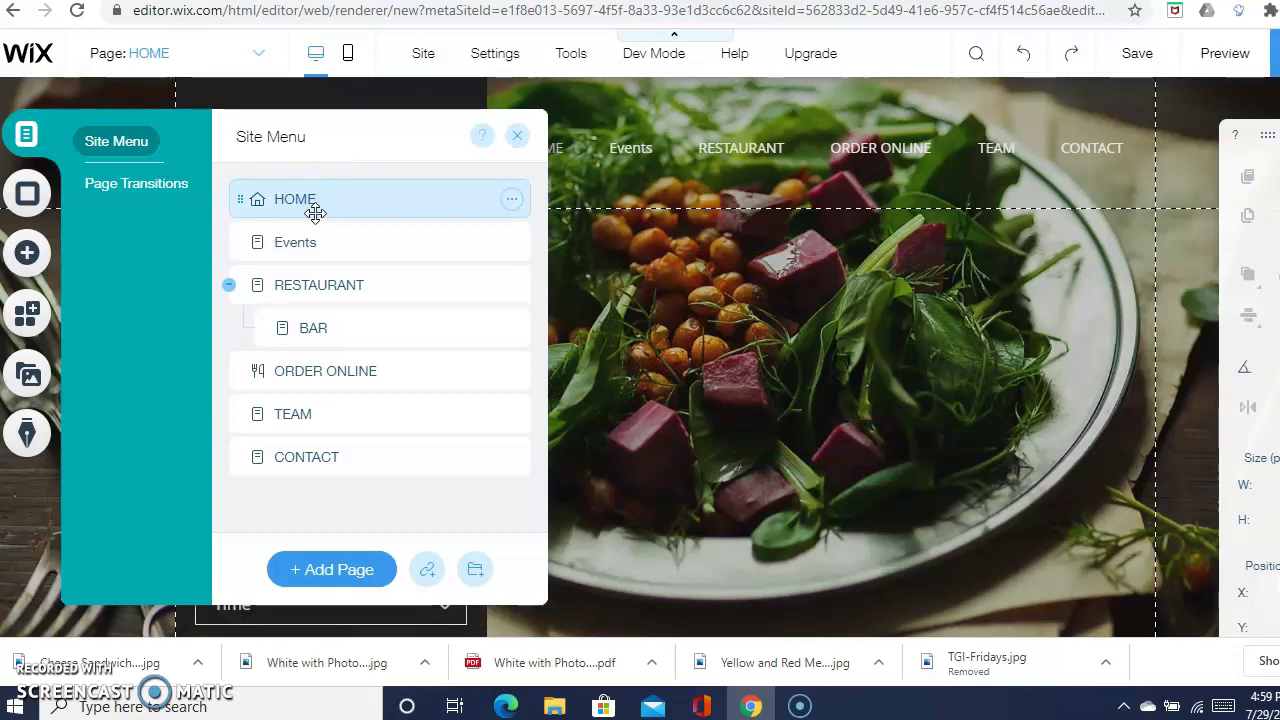
left_click(516, 137)
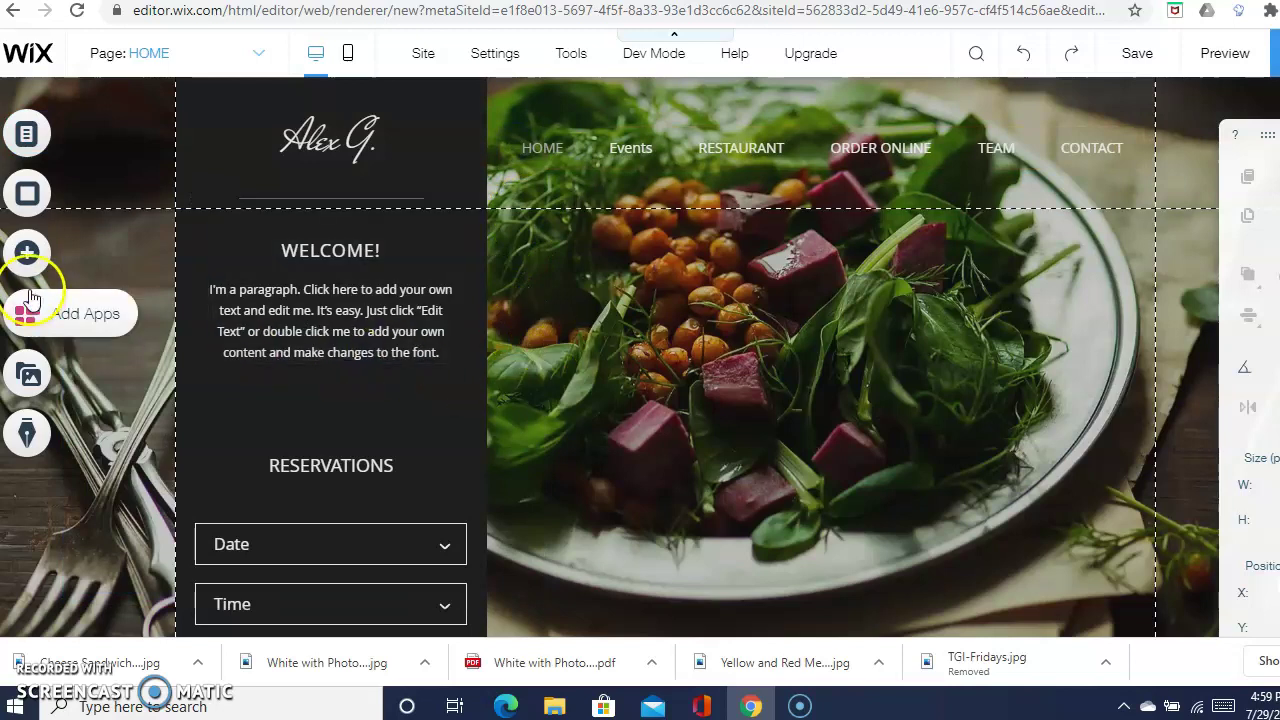
left_click(27, 256)
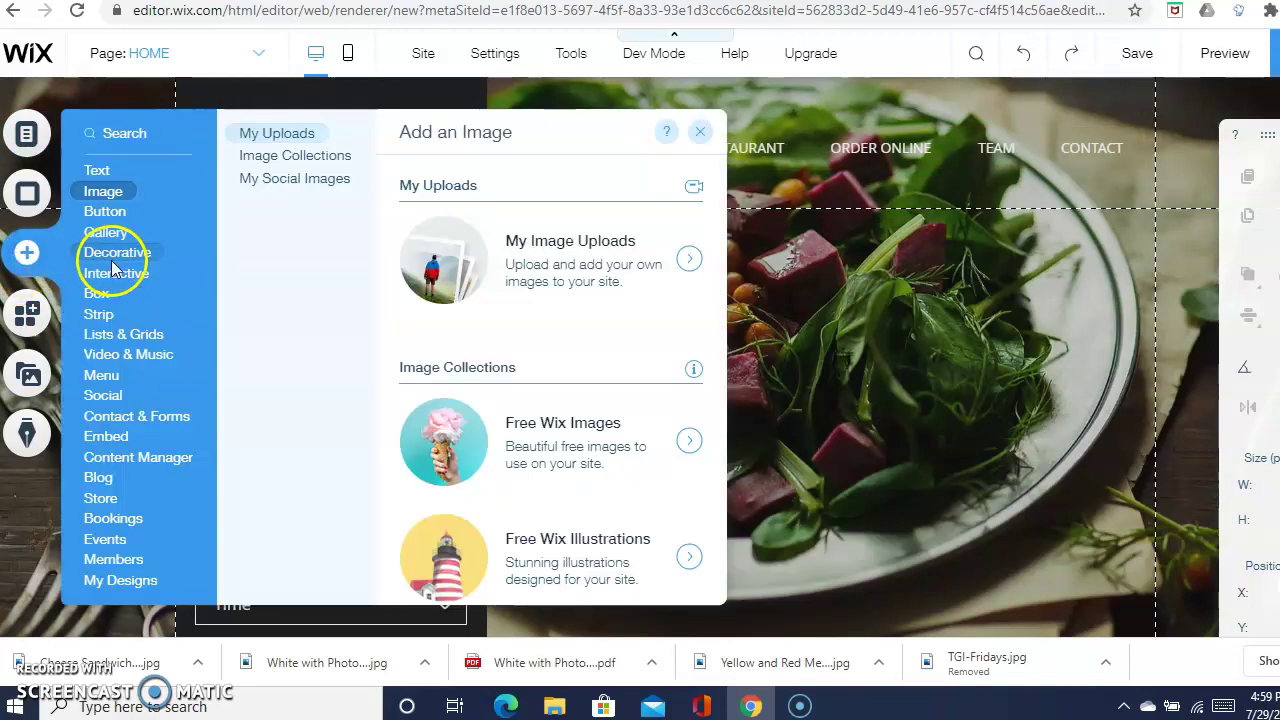
mouse_move(105, 397)
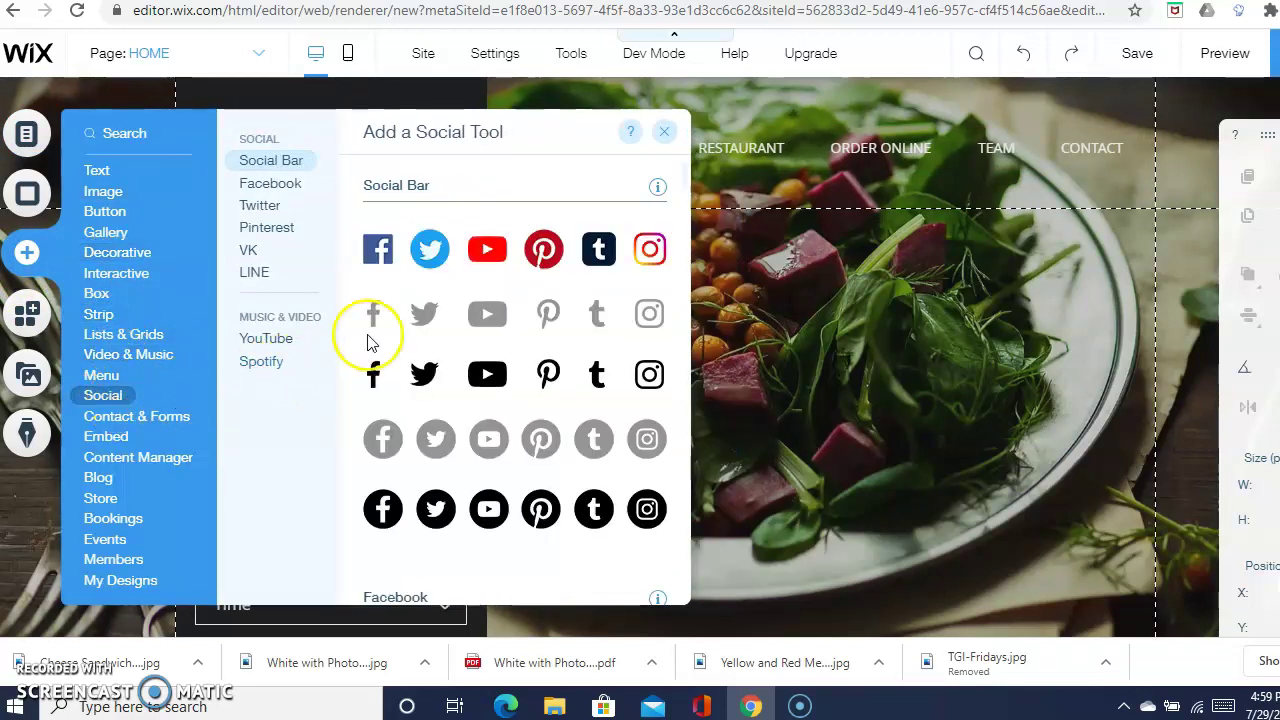
left_click(431, 262)
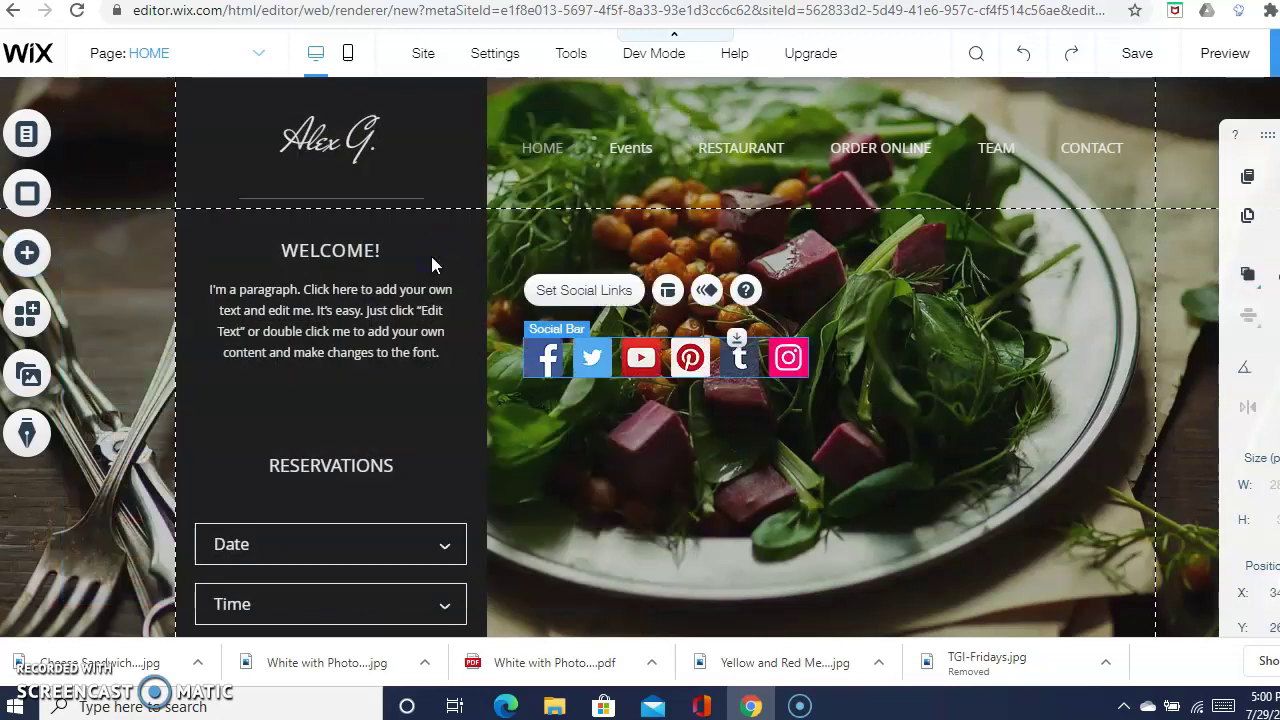
- Remove the Twitter, YouTube, Pinterest, Tumblr and Instagram icons from the social bar, keeping only Facebook
left_click(596, 298)
mouse_move(801, 357)
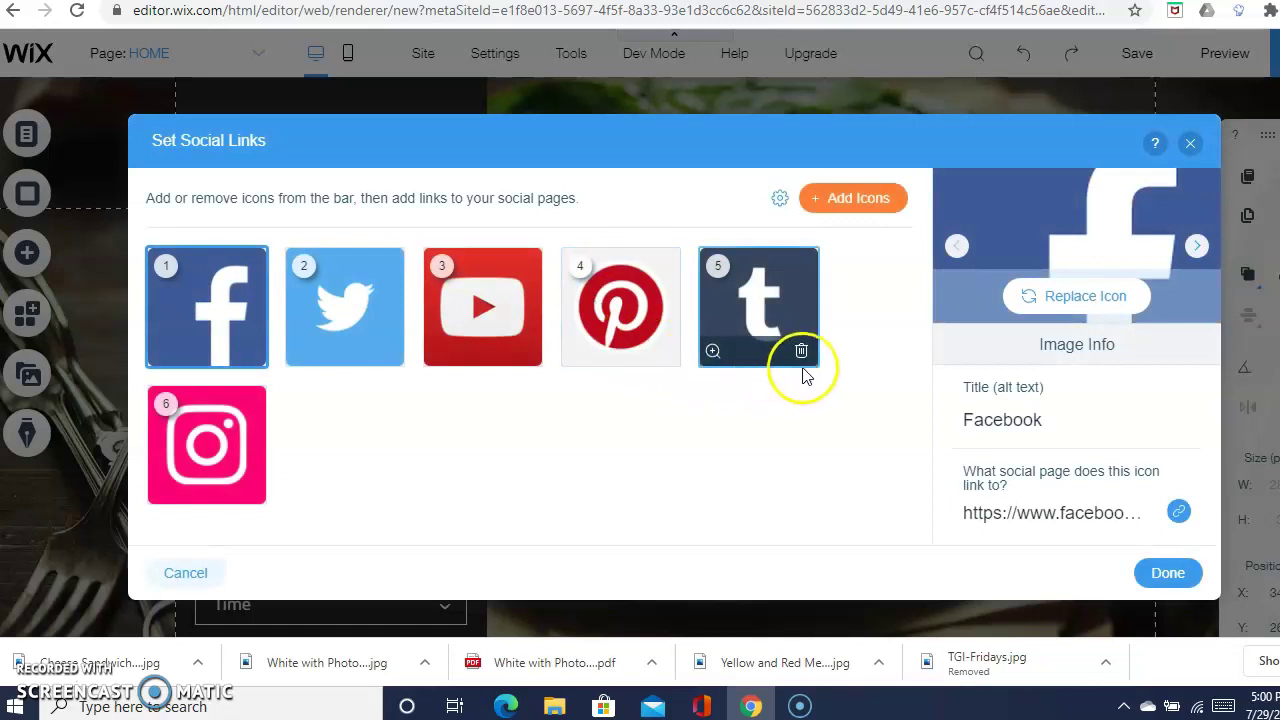
left_click(389, 354)
left_click(524, 355)
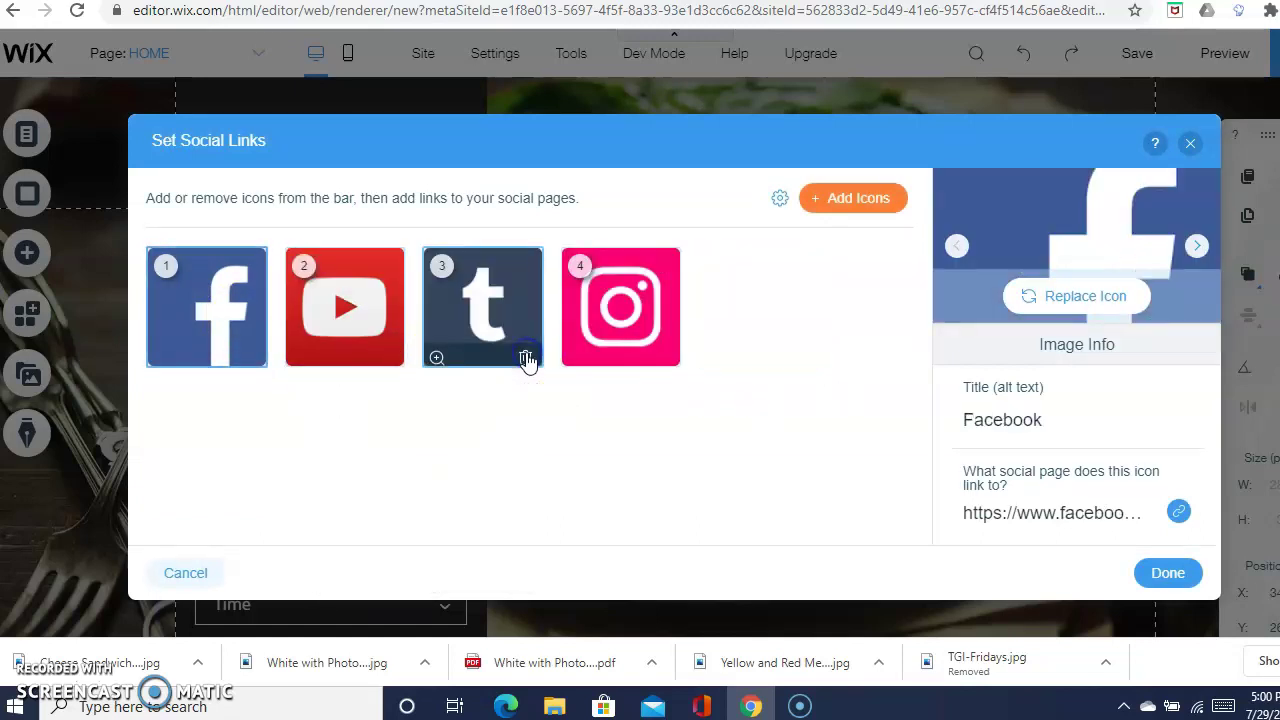
left_click(526, 353)
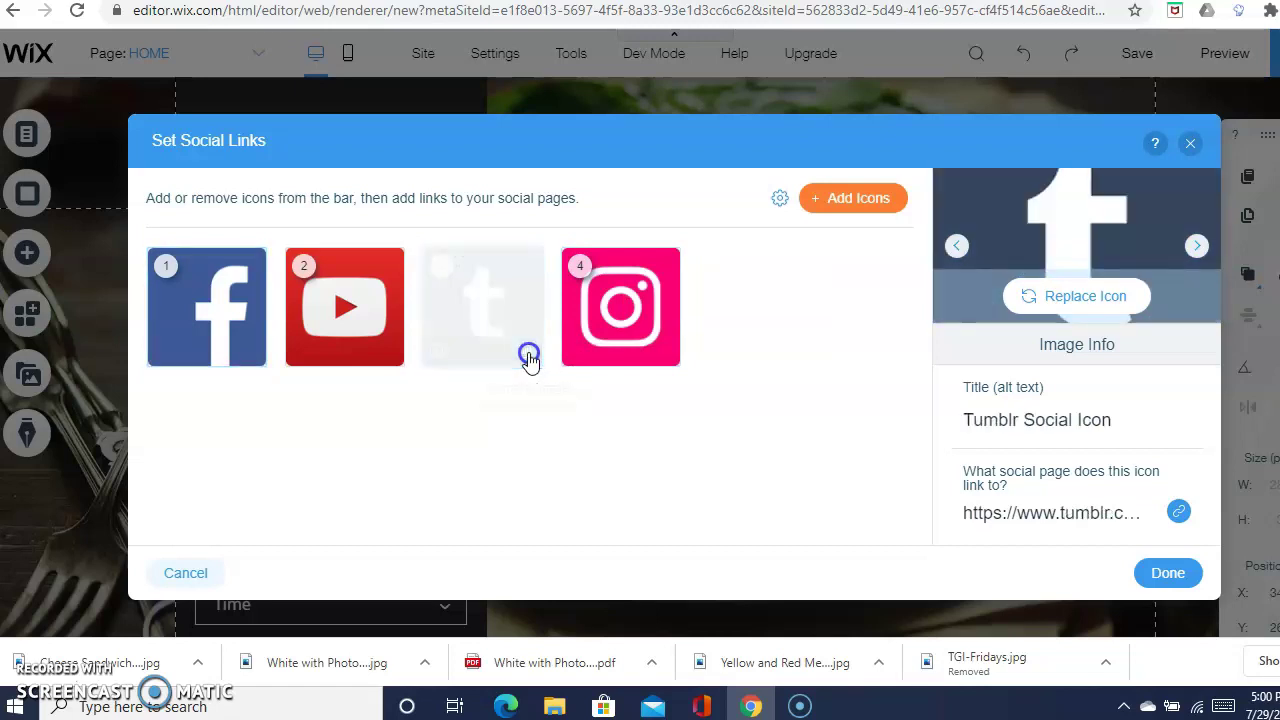
left_click(525, 353)
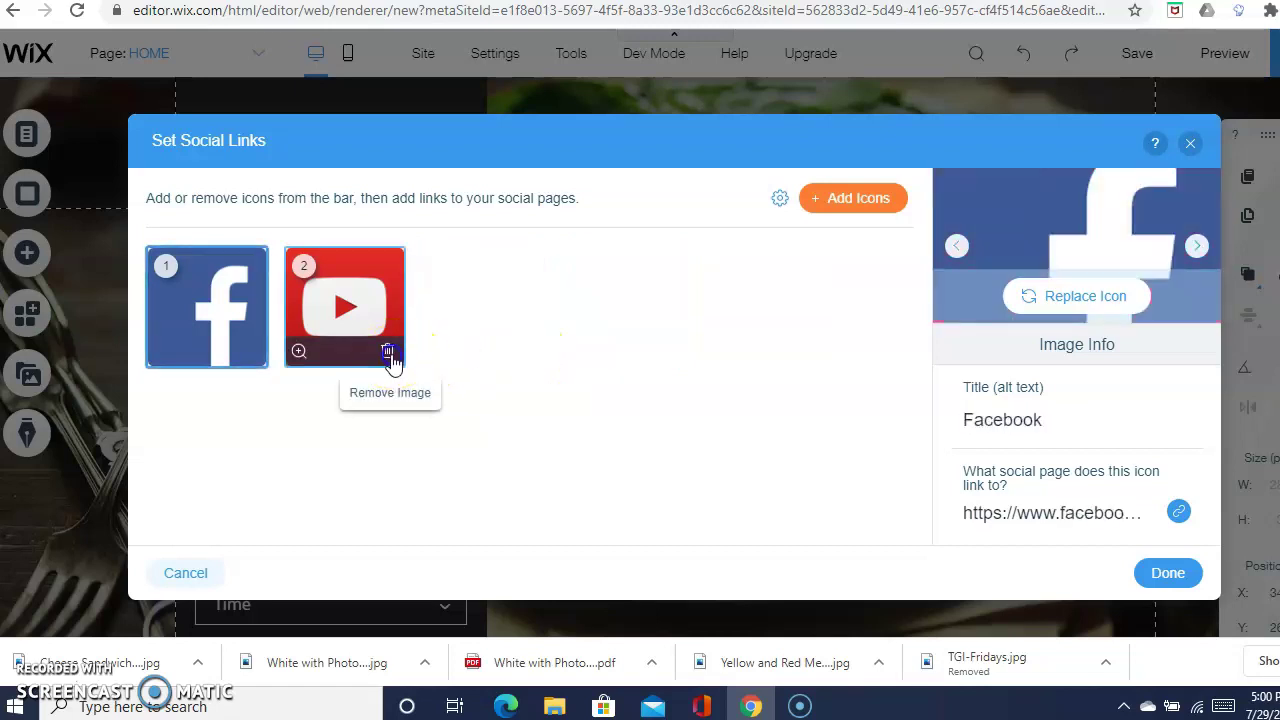
left_click(390, 355)
- Accept the Facebook icon's existing web address link and move the social bar to the right part of the plate photo, below the TEAM menu item
left_click(1068, 515)
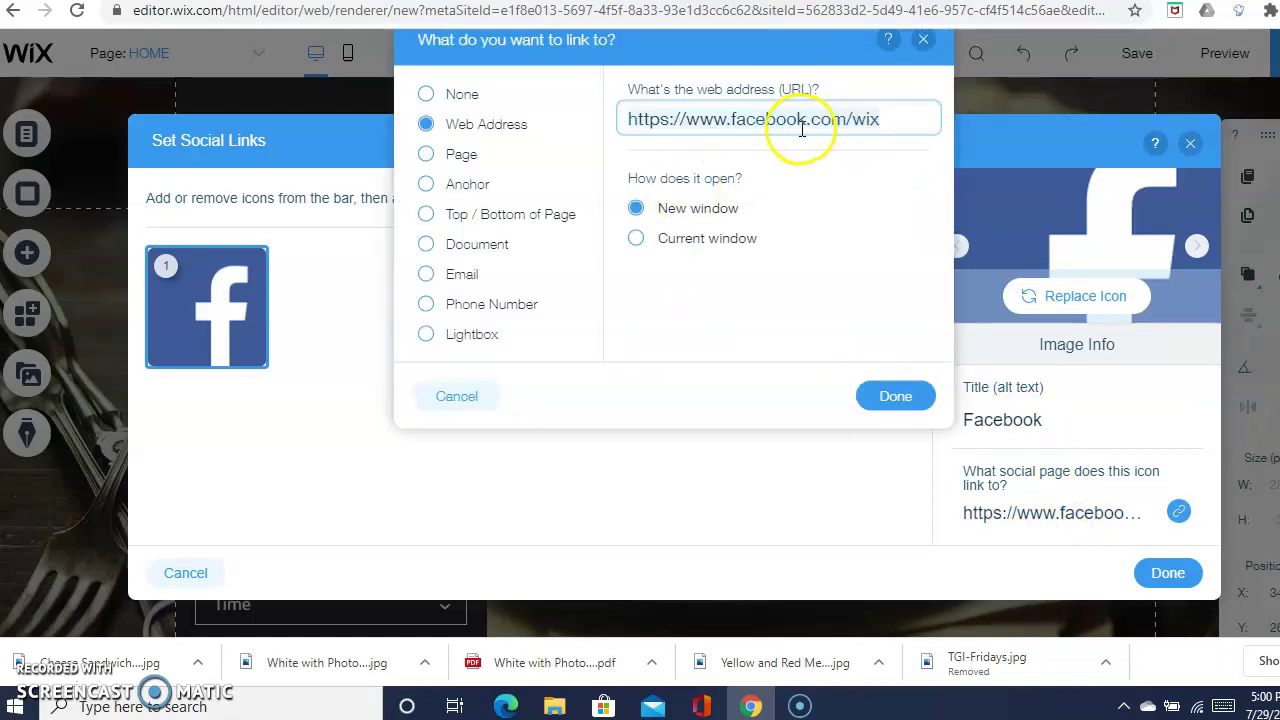
left_click(890, 395)
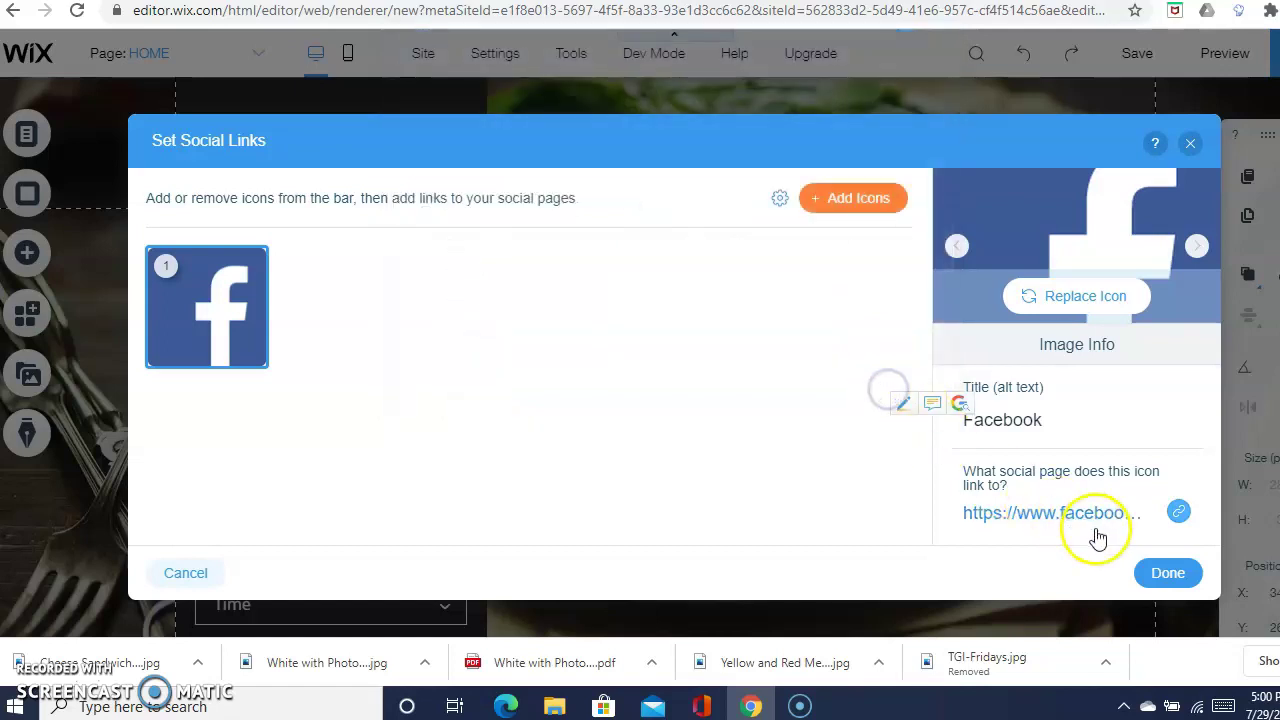
left_click(1158, 576)
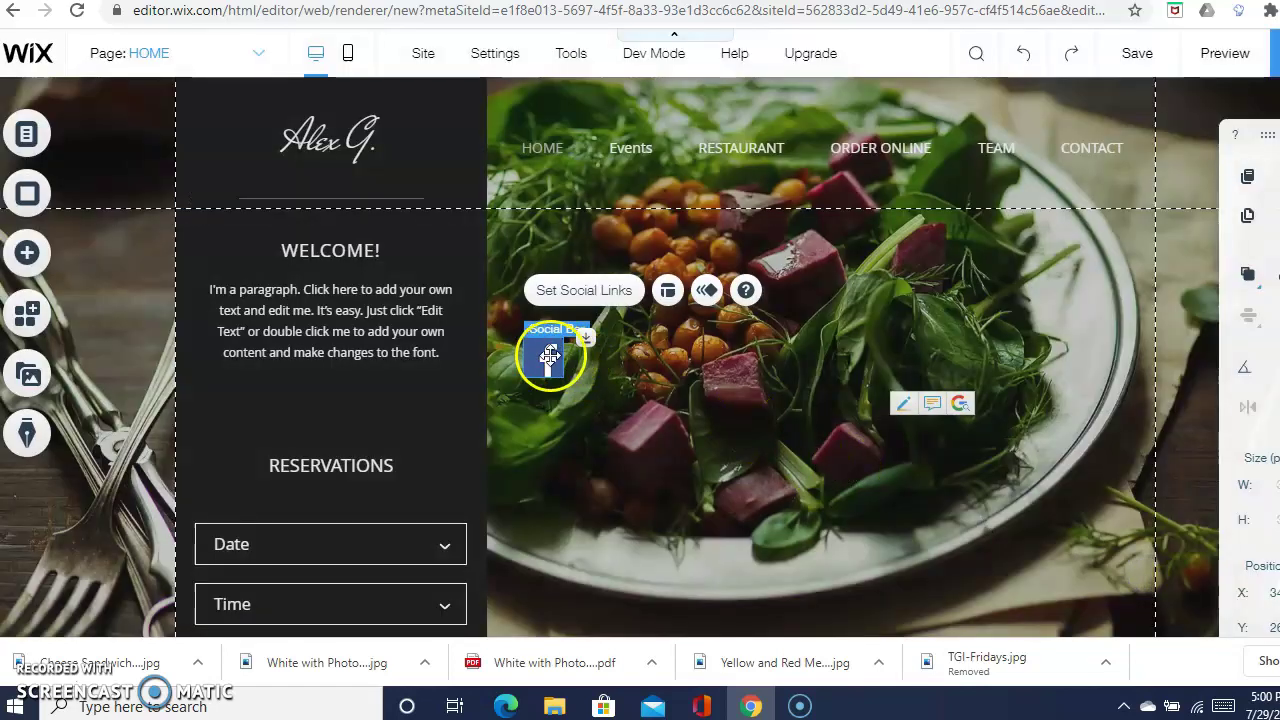
left_click_drag(550, 355, 1021, 318)
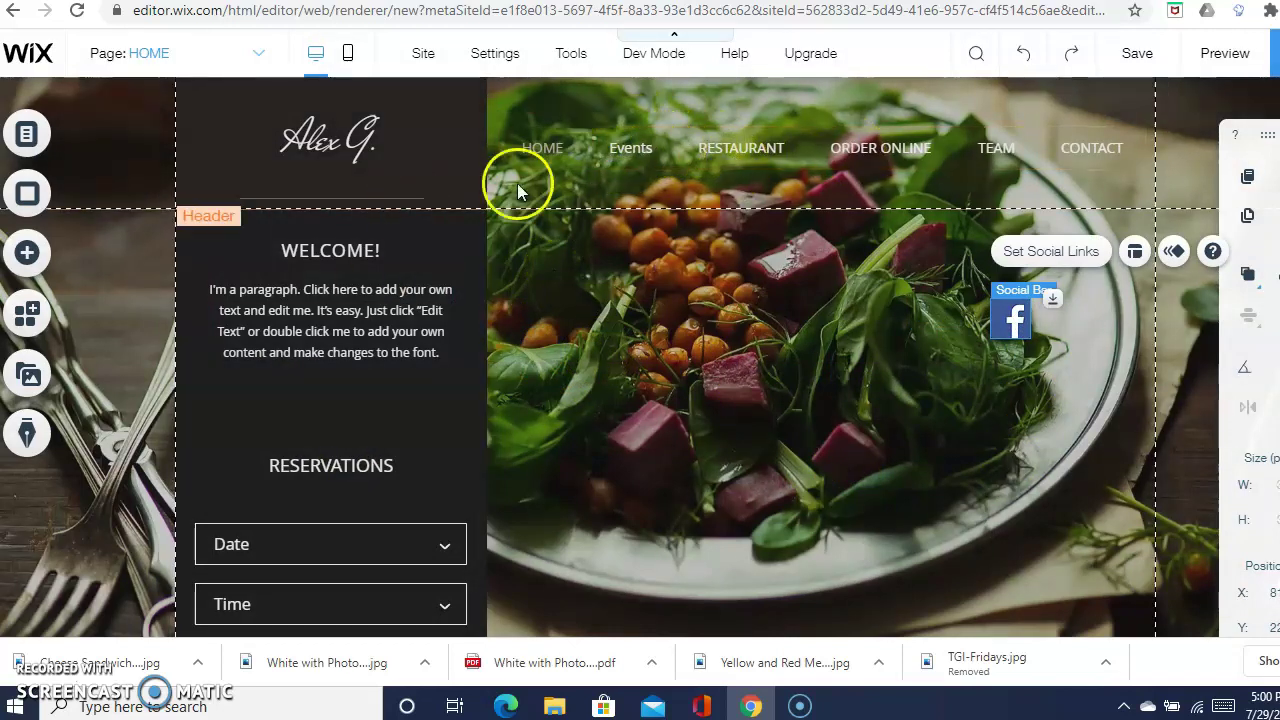
left_click(88, 138)
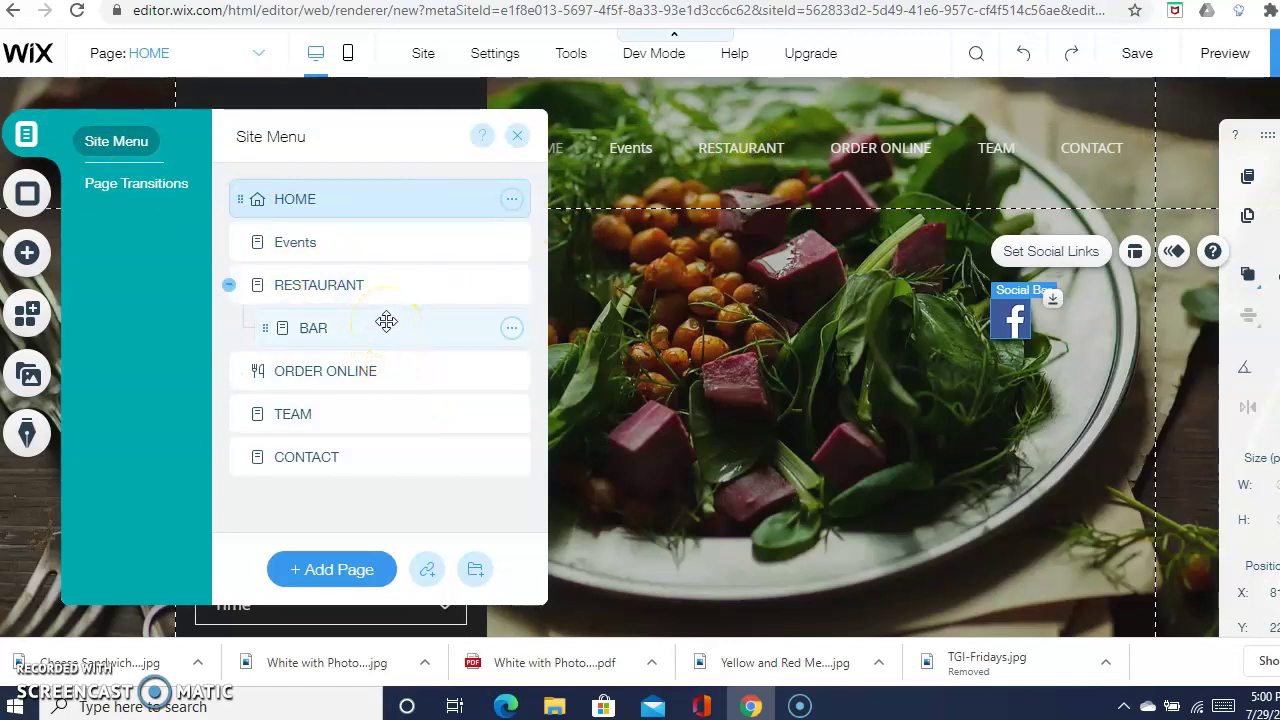
left_click(513, 143)
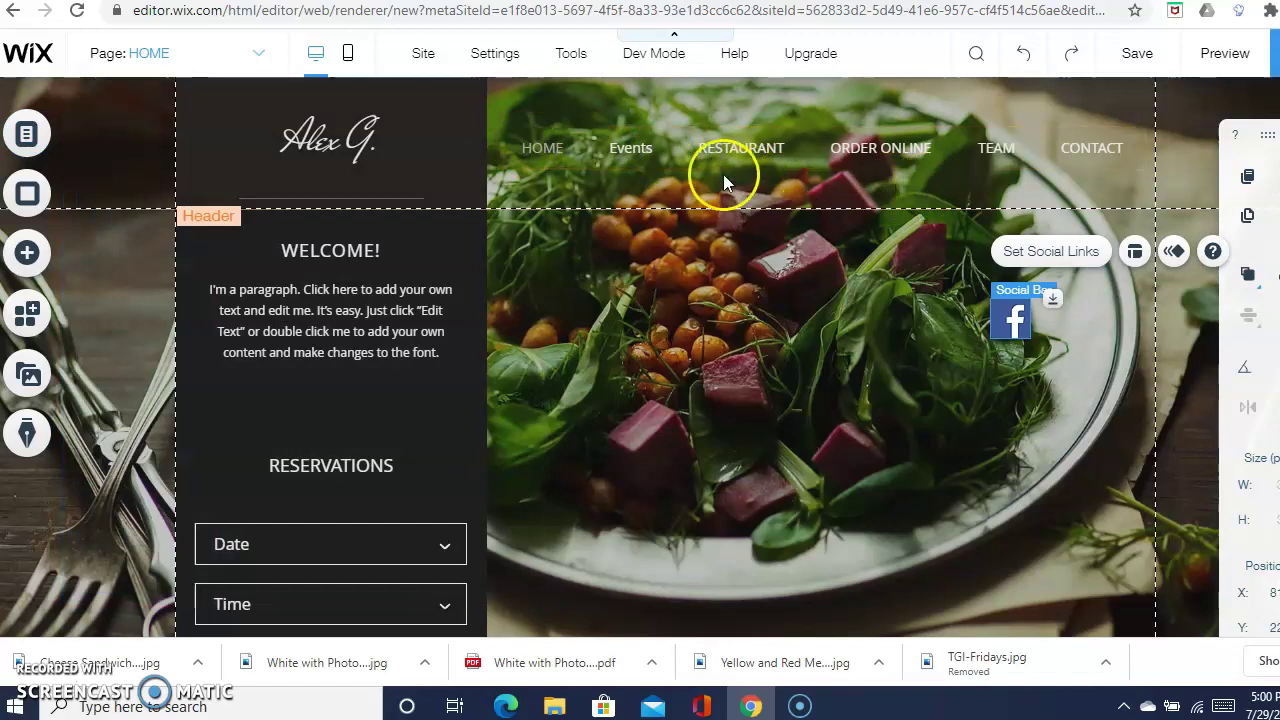
- Delete the ORDER ONLINE page from the site menu, along with its Wix Restaurants Orders app
left_click(877, 155)
left_click(534, 228)
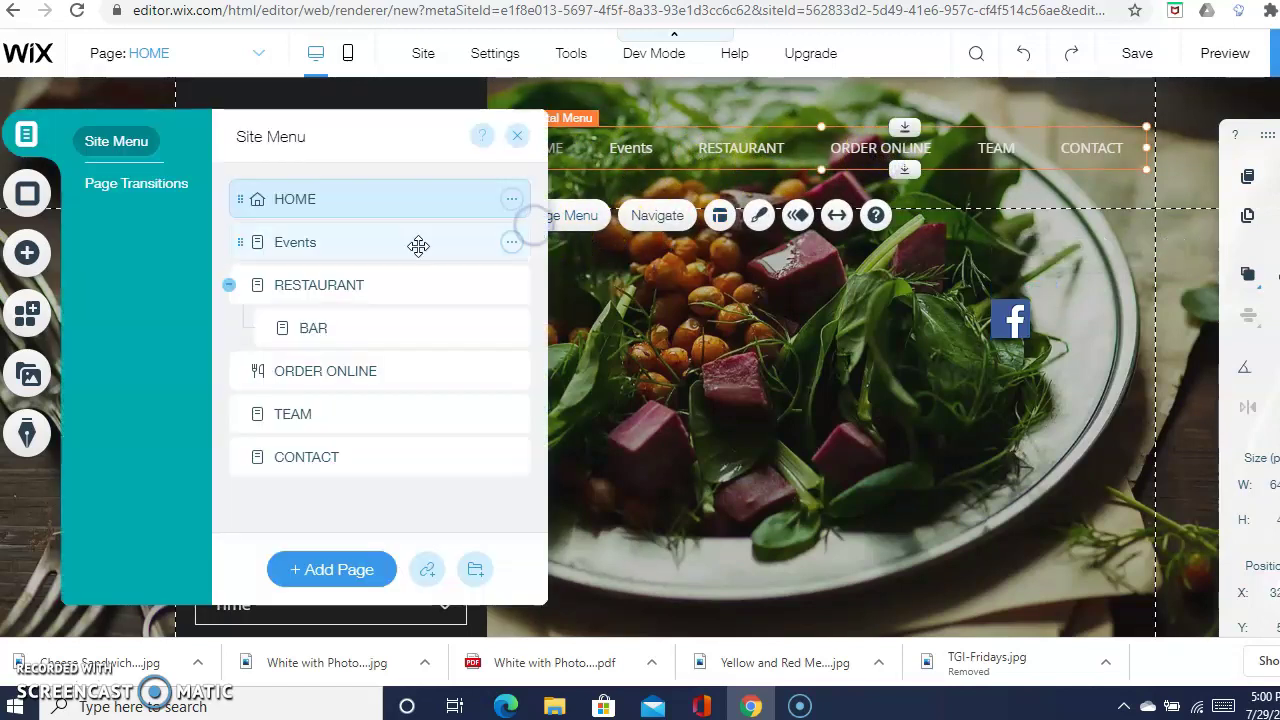
left_click(511, 374)
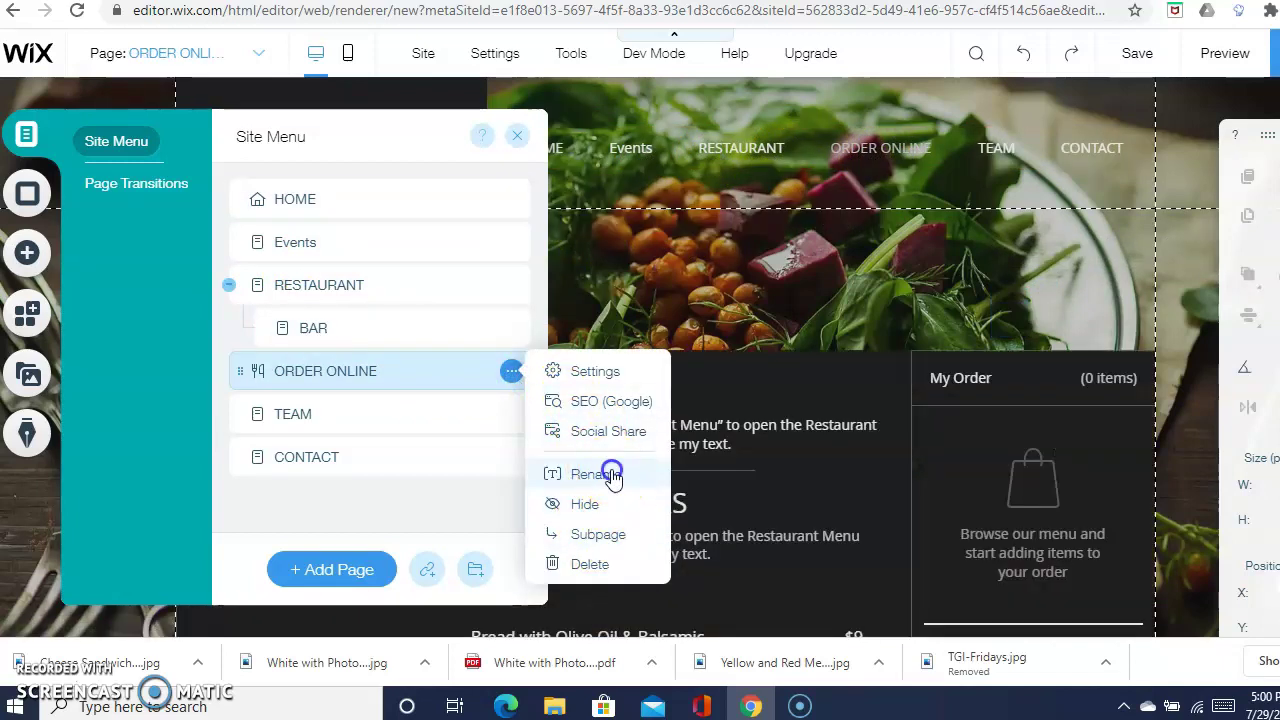
left_click(607, 474)
left_click(489, 378)
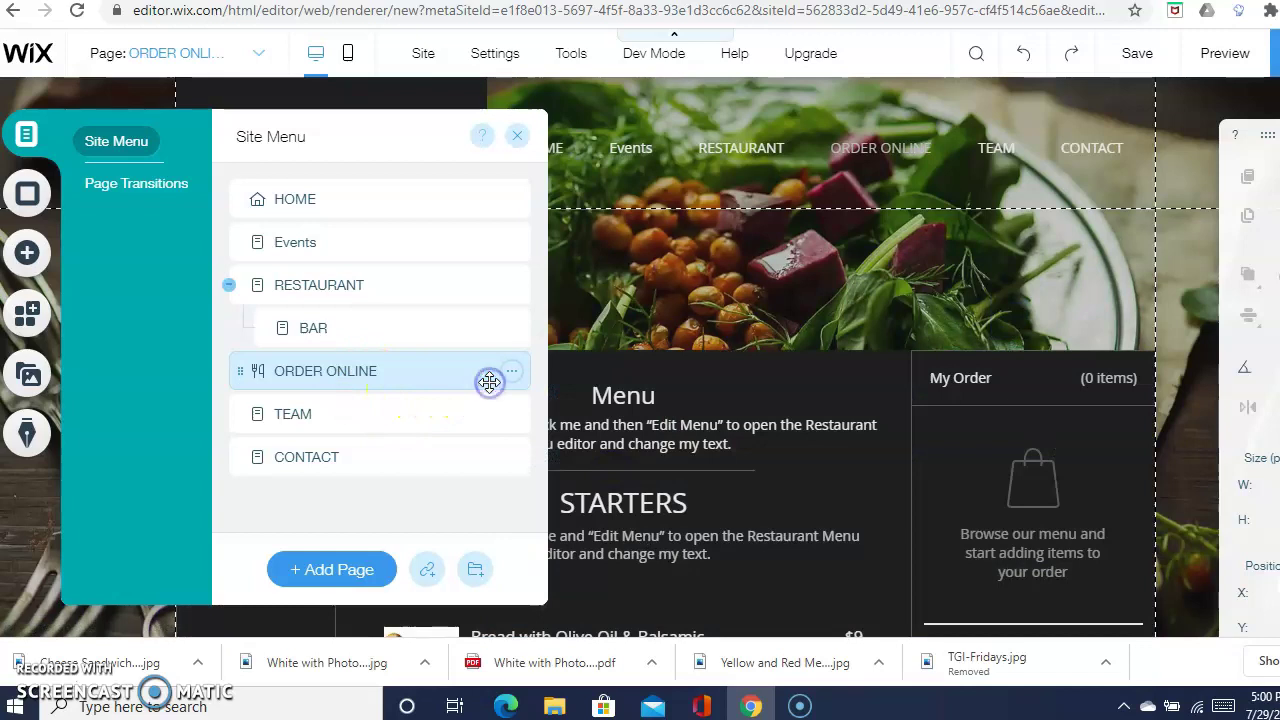
left_click(512, 375)
left_click(575, 566)
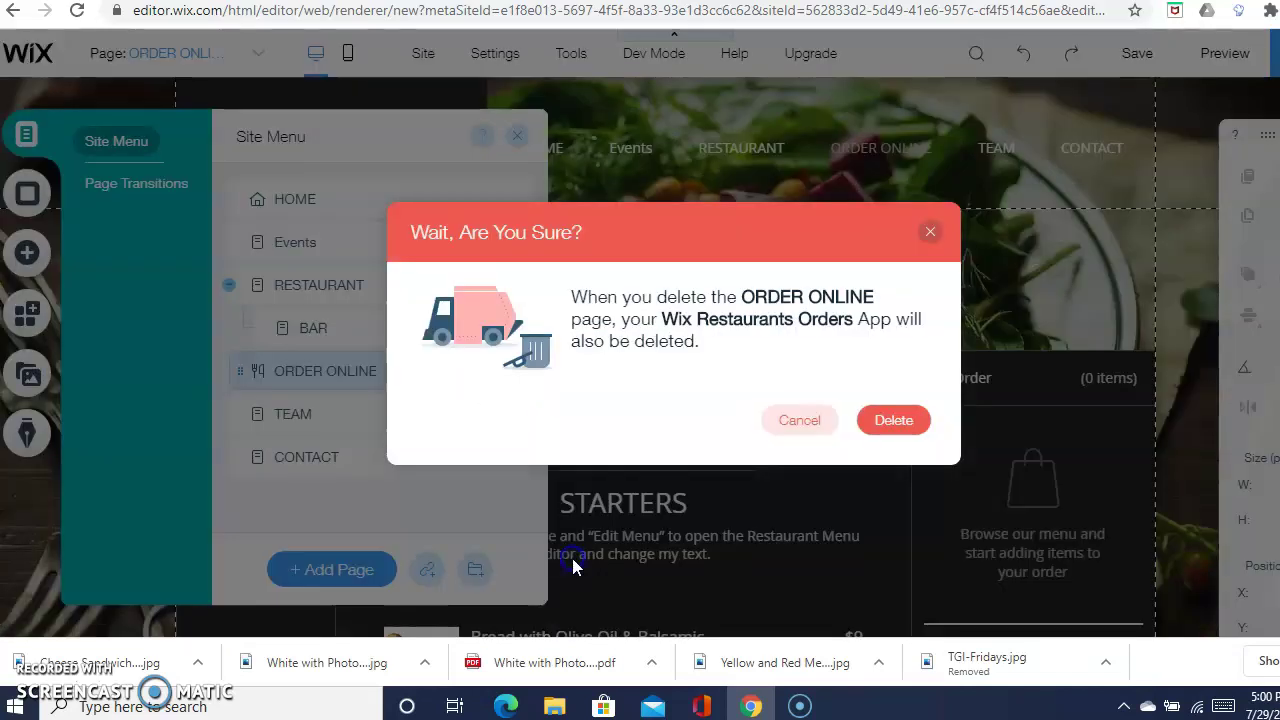
left_click(882, 420)
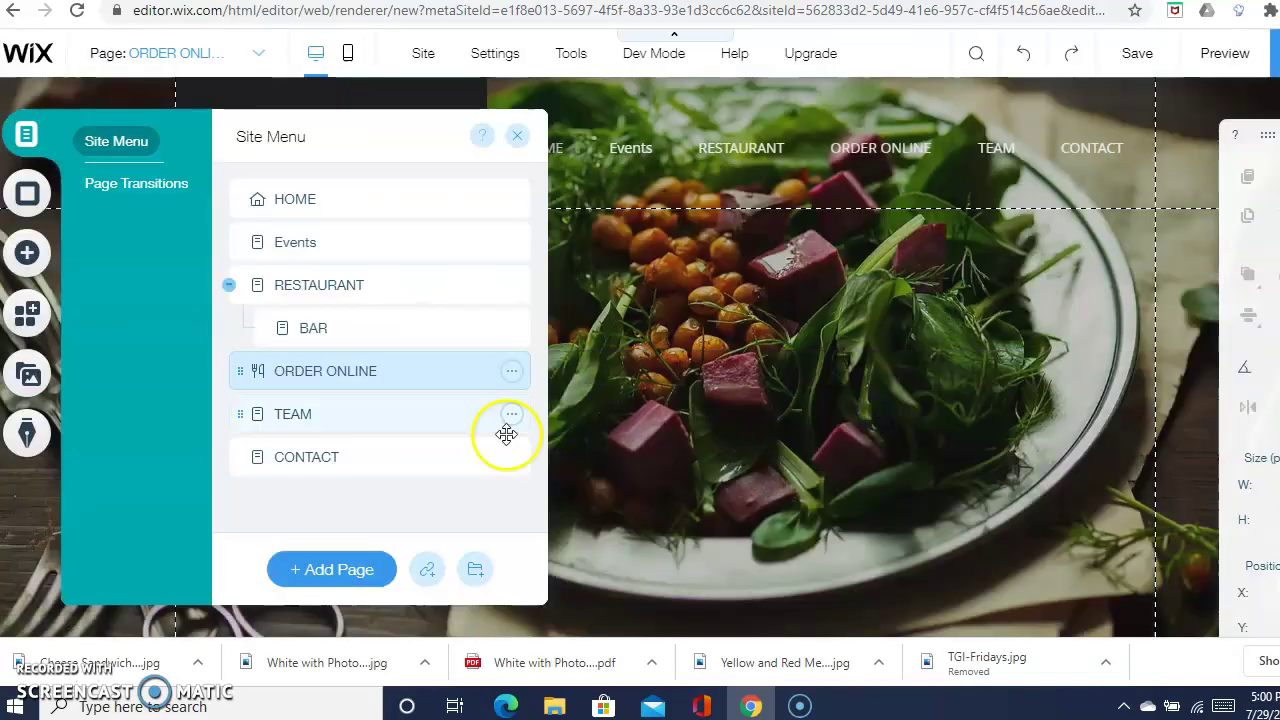
- Add a new page named "menu" to the site and close the page list
left_click(338, 572)
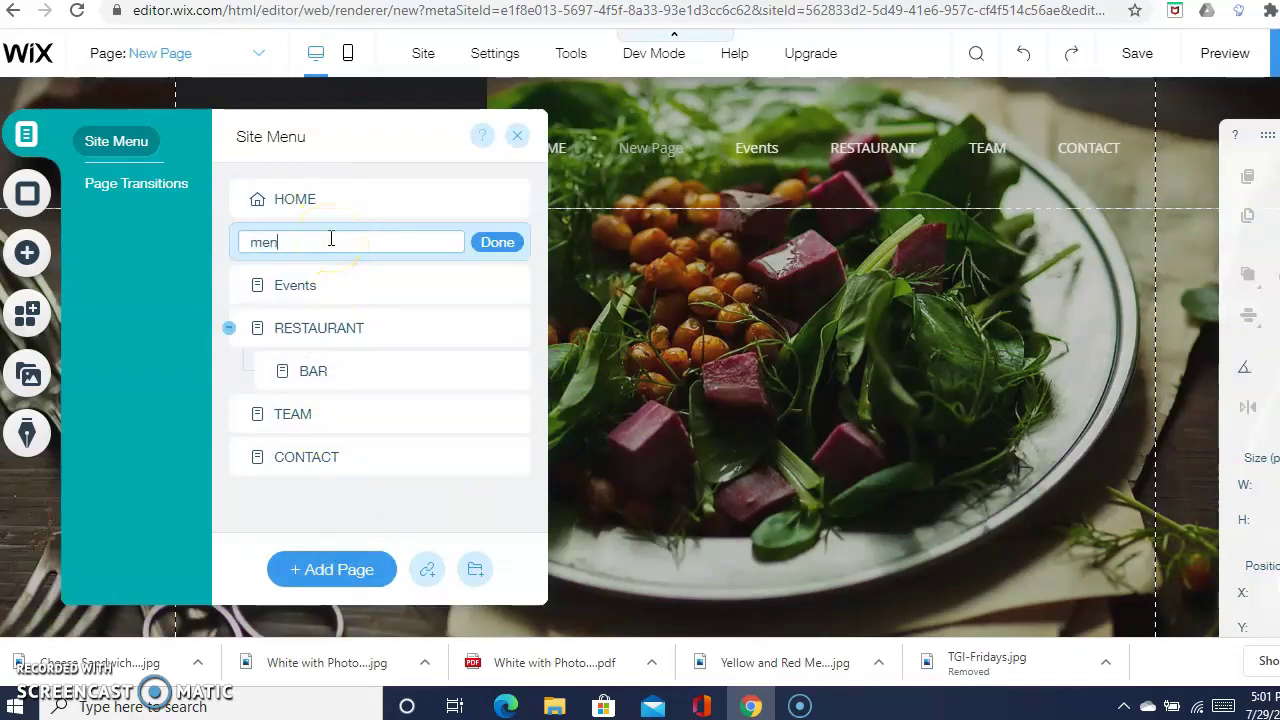
left_click(485, 248)
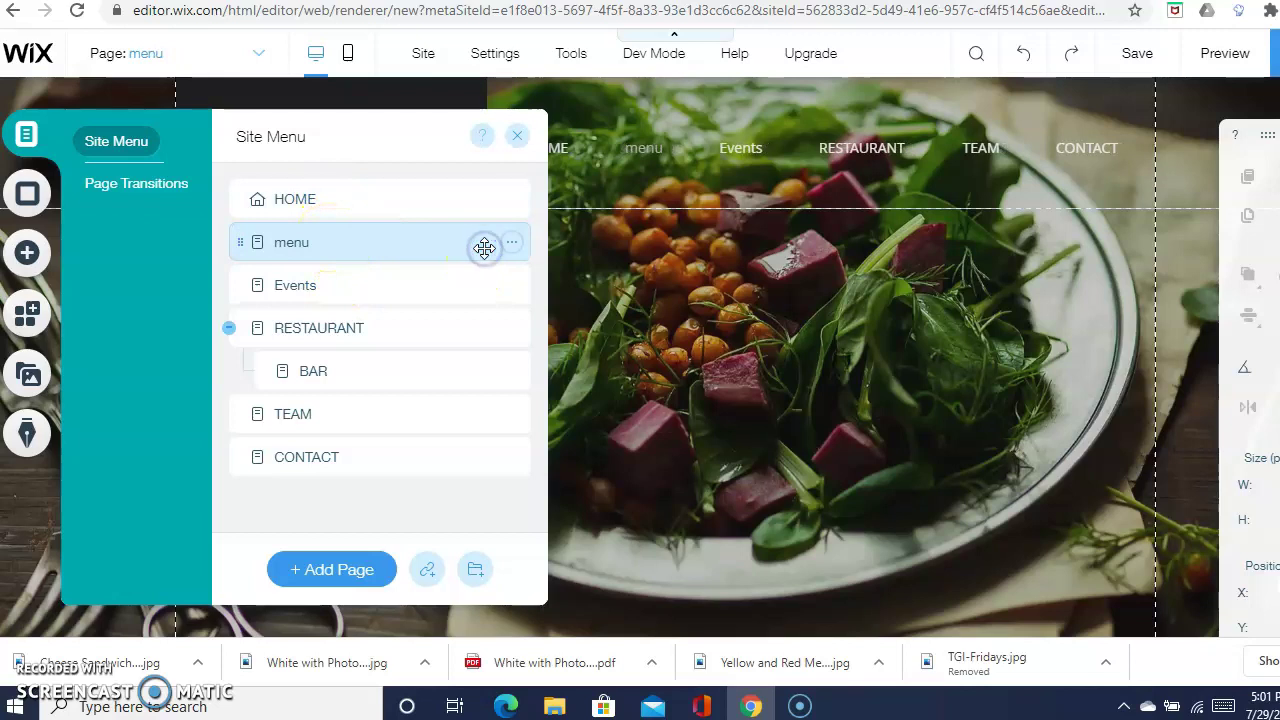
left_click(517, 136)
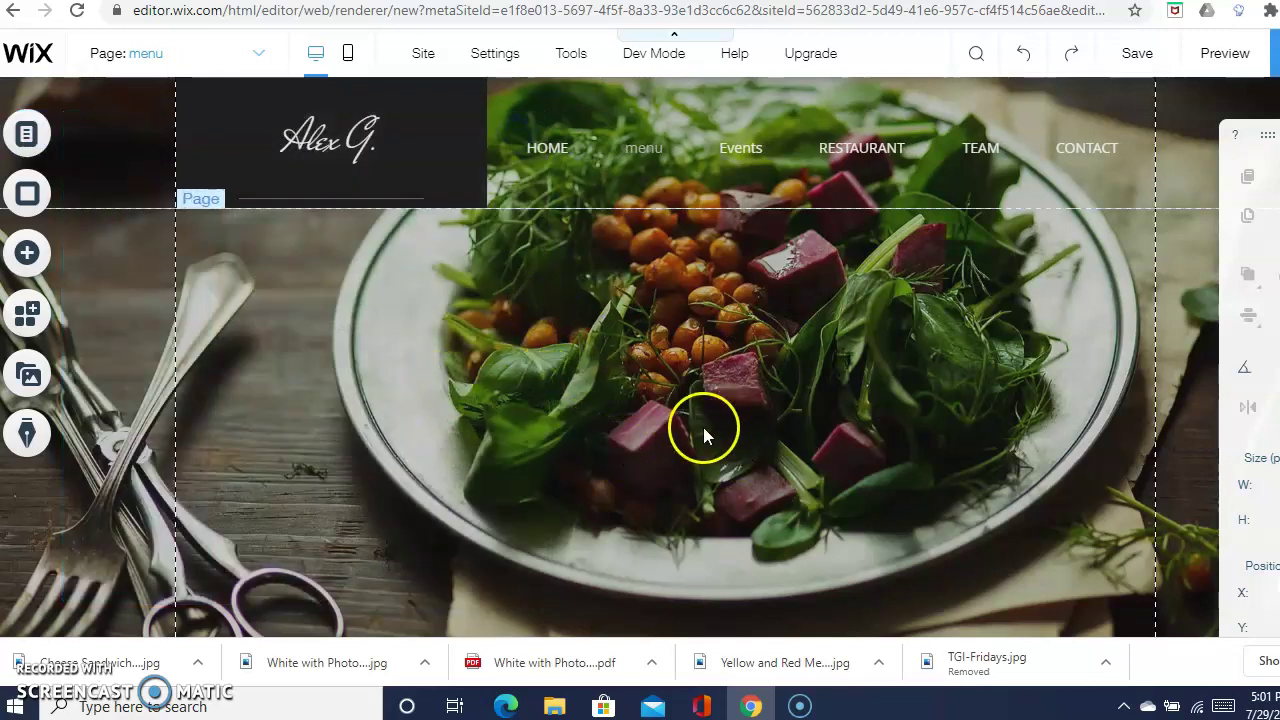
- Upload the image "Yellow and Red Mexican Restaurant Take Out" from the desktop and add it to the menu page
left_click(27, 256)
left_click(108, 194)
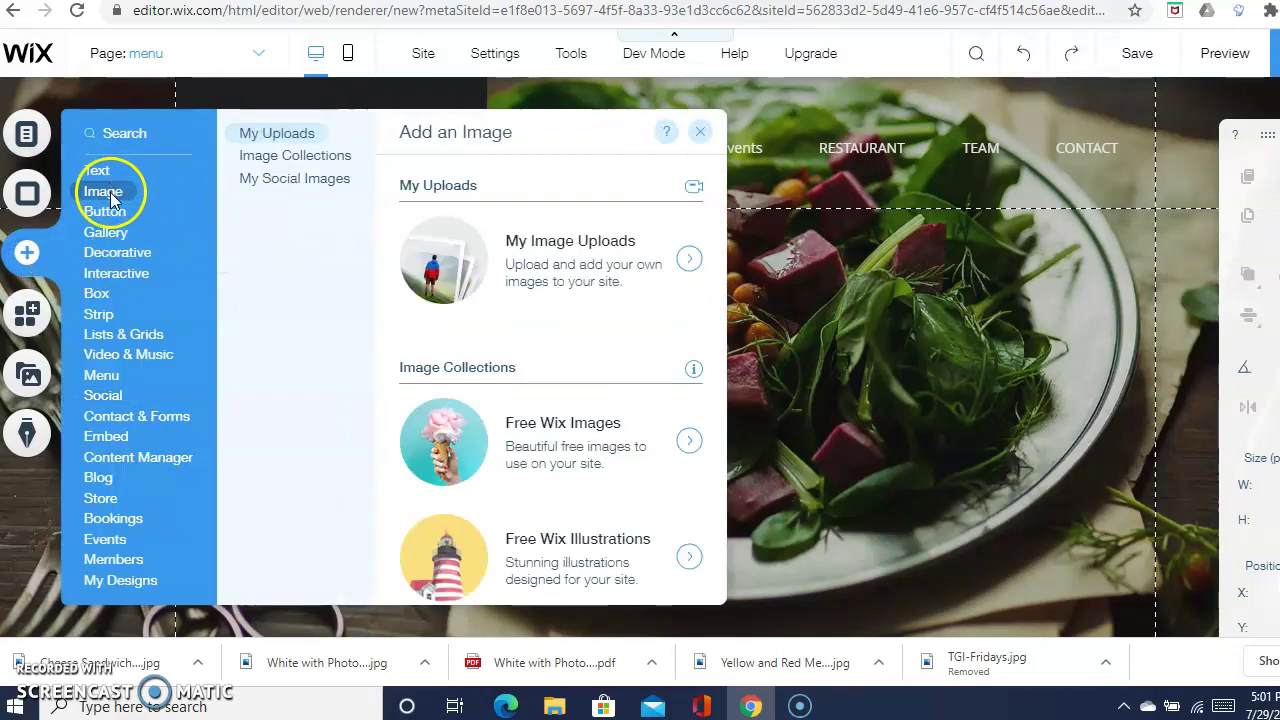
left_click(550, 278)
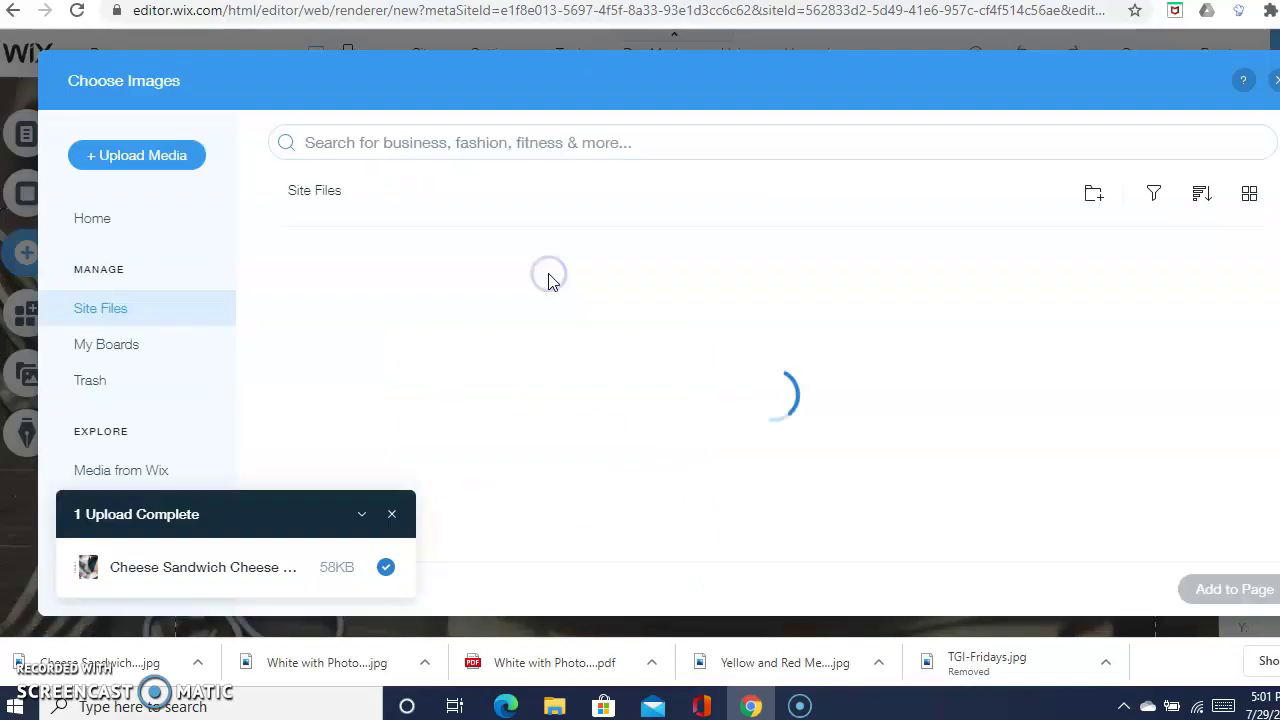
left_click(188, 158)
left_click(651, 386)
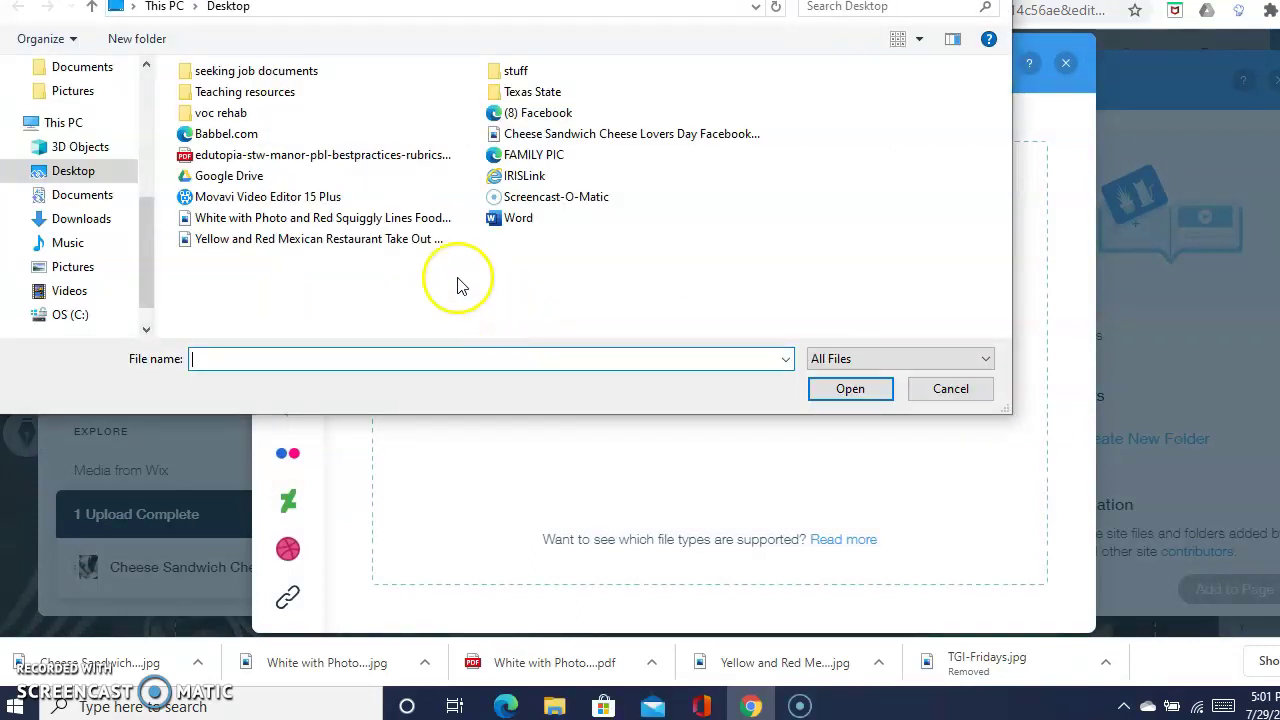
left_click(424, 242)
left_click(850, 389)
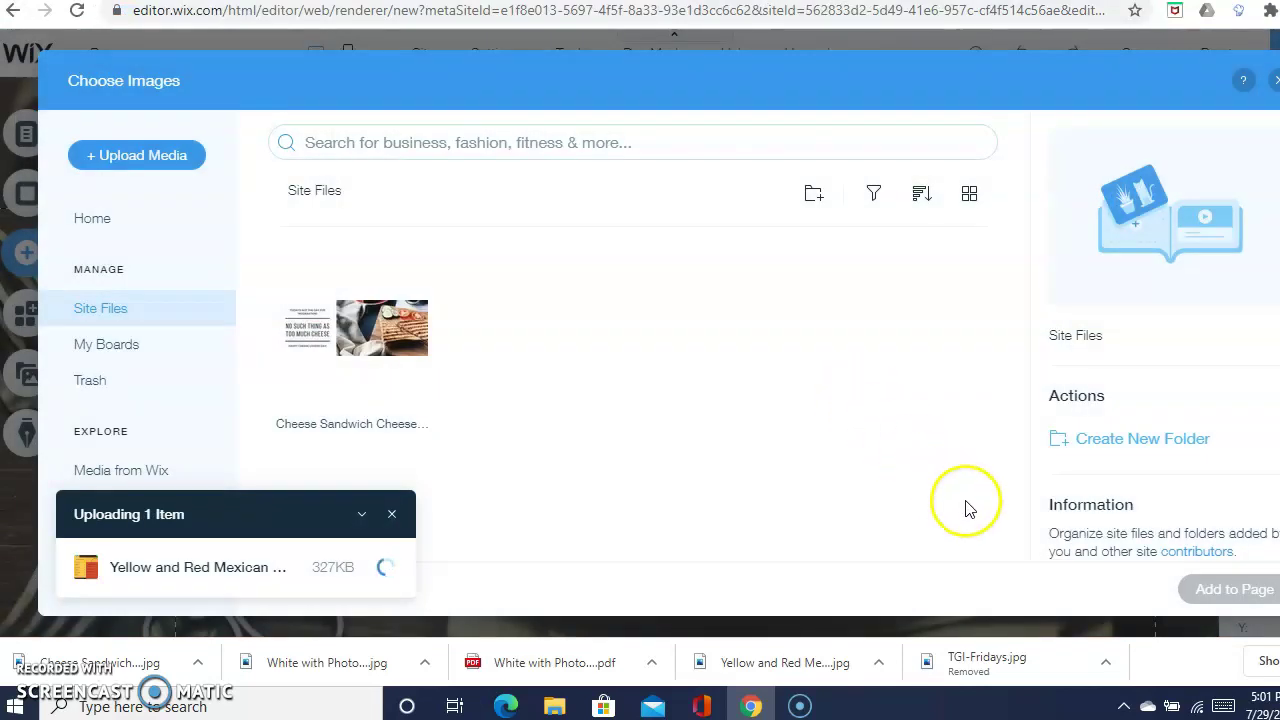
left_click(1208, 598)
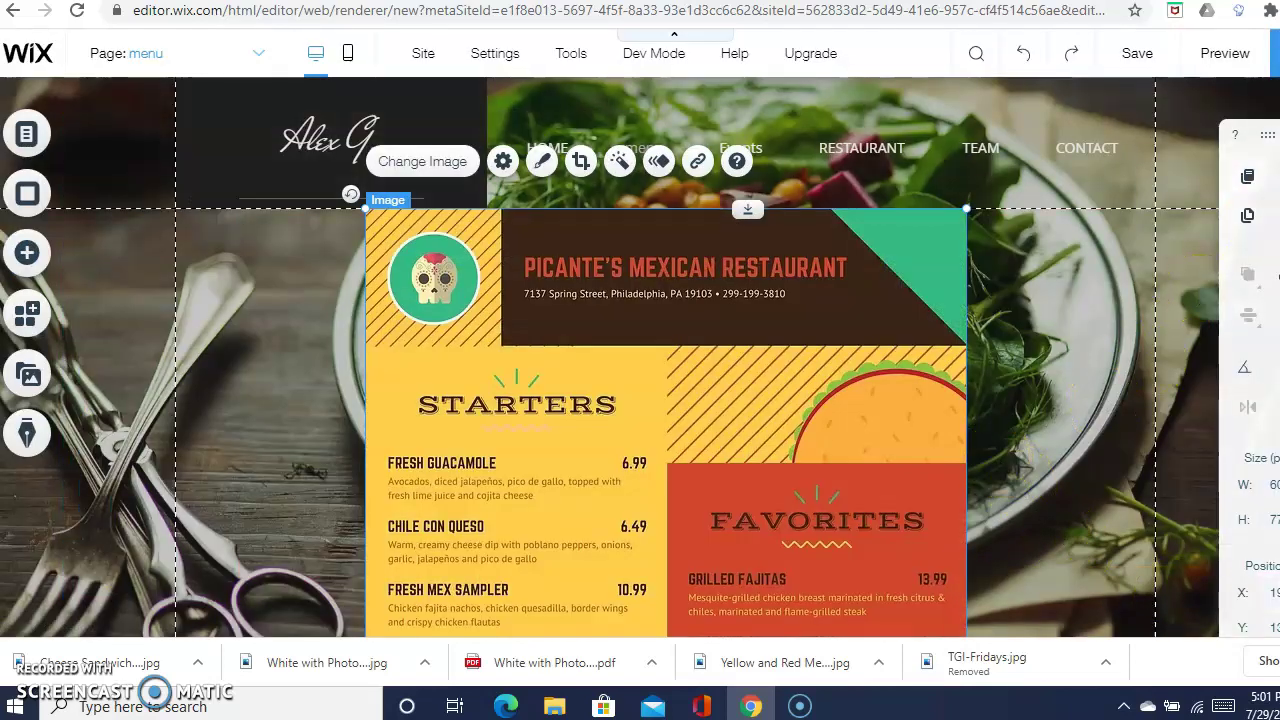
- Save the site under the free Wix.com domain with the address ending "mysite" and dismiss the save confirmation
scroll(1103, 400, "down", 6)
scroll(1103, 400, "up", 6)
left_click(1137, 53)
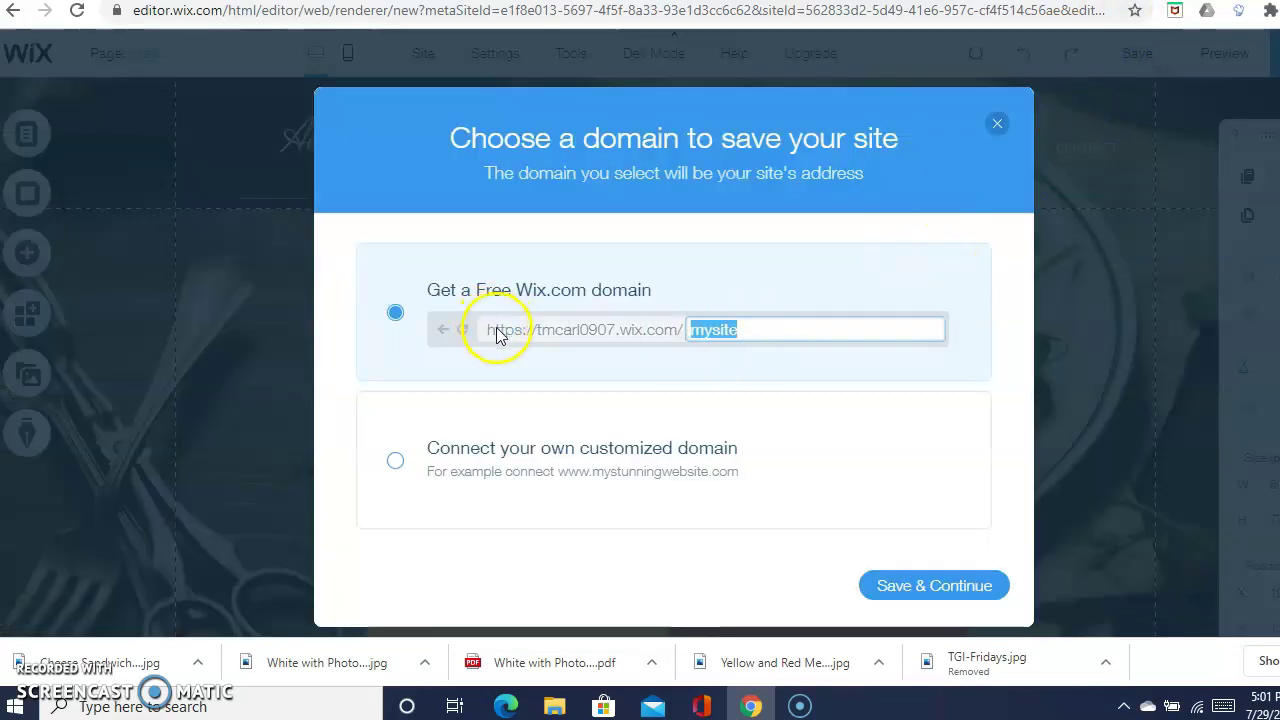
left_click(901, 588)
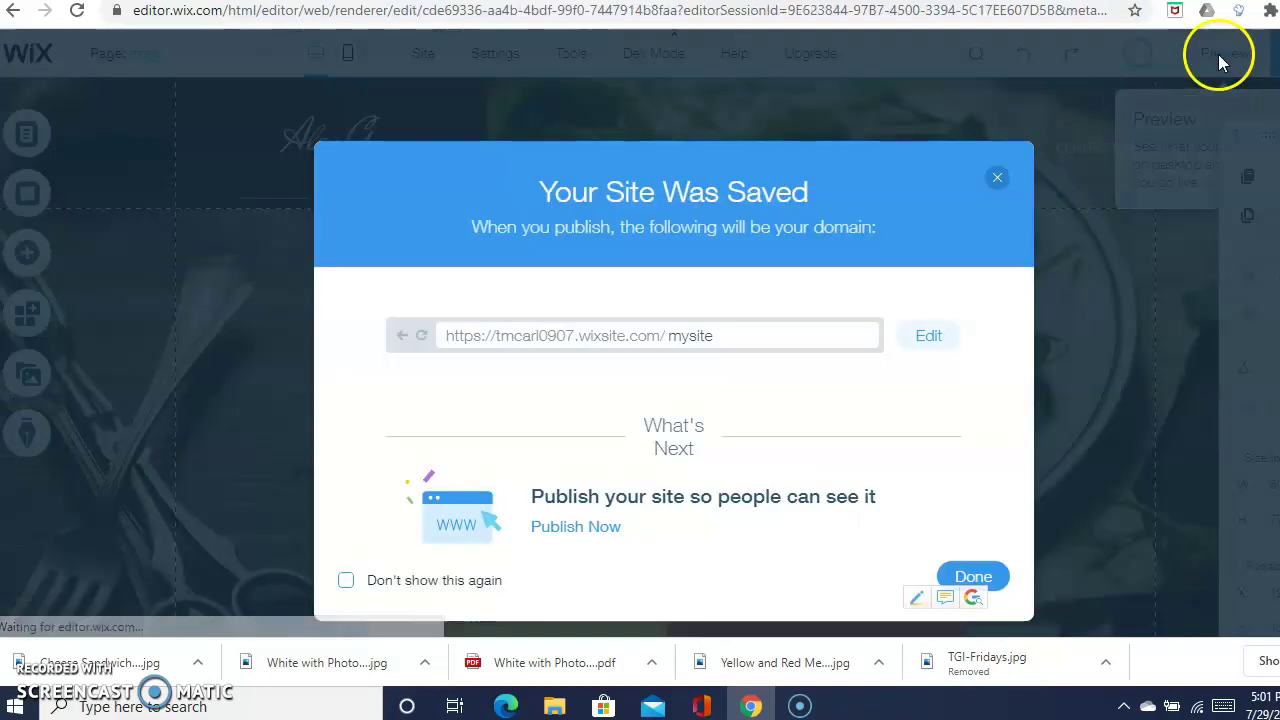
left_click(973, 576)
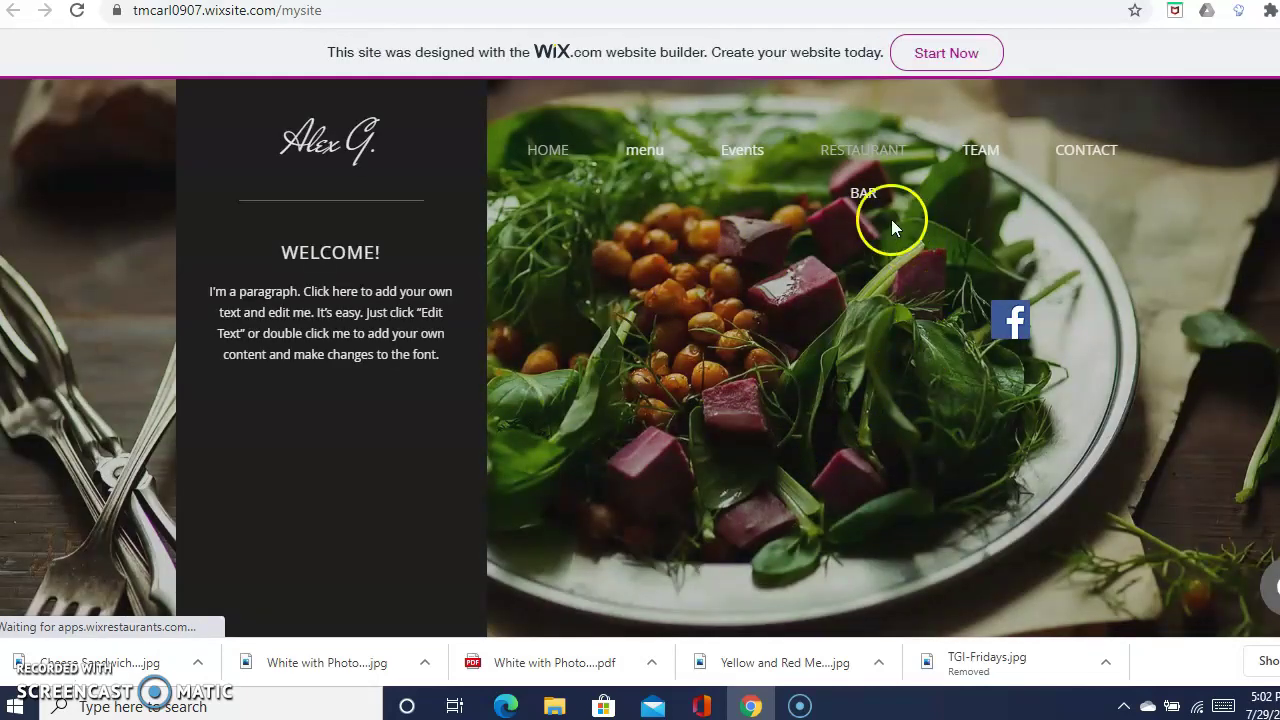
- View the Events page on the published site
left_click(733, 160)
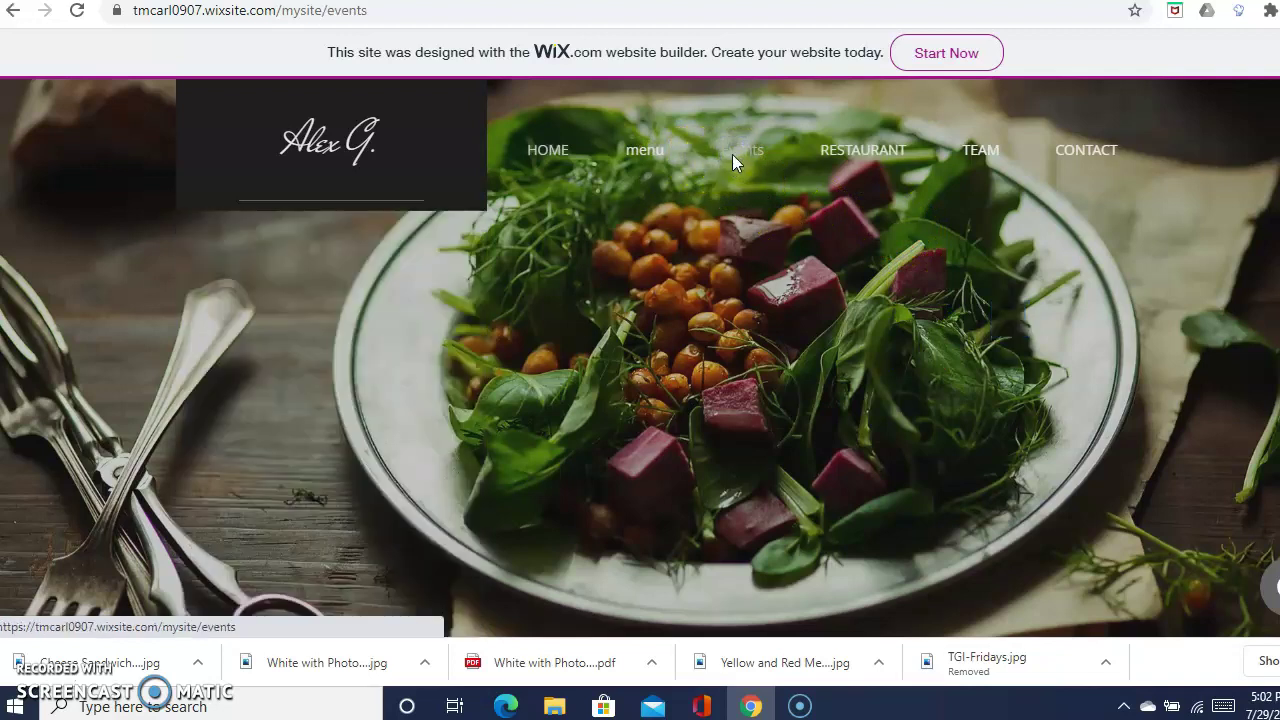